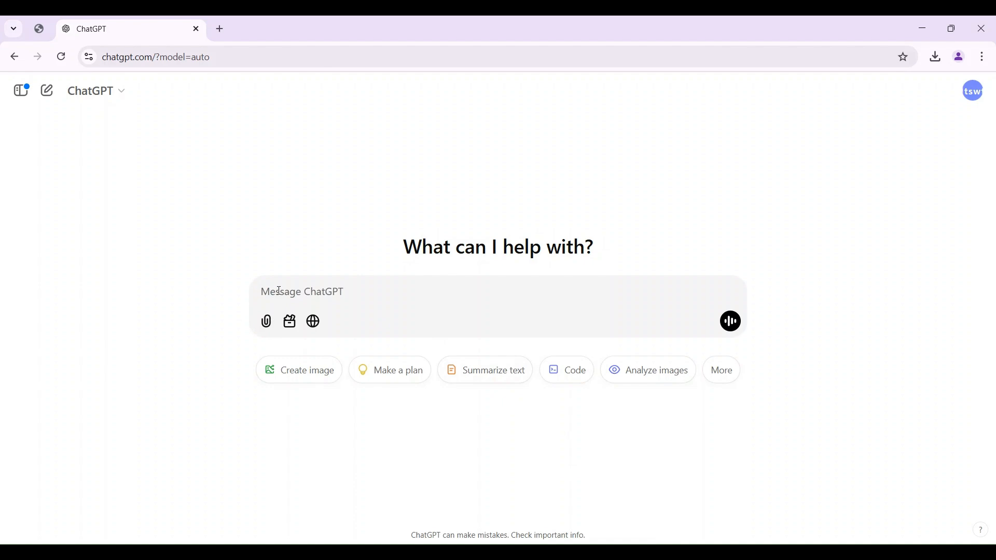
- Send the prompt "I want to learn English. Please create a my english speaking plan as beginner"
type("I want to learn English")
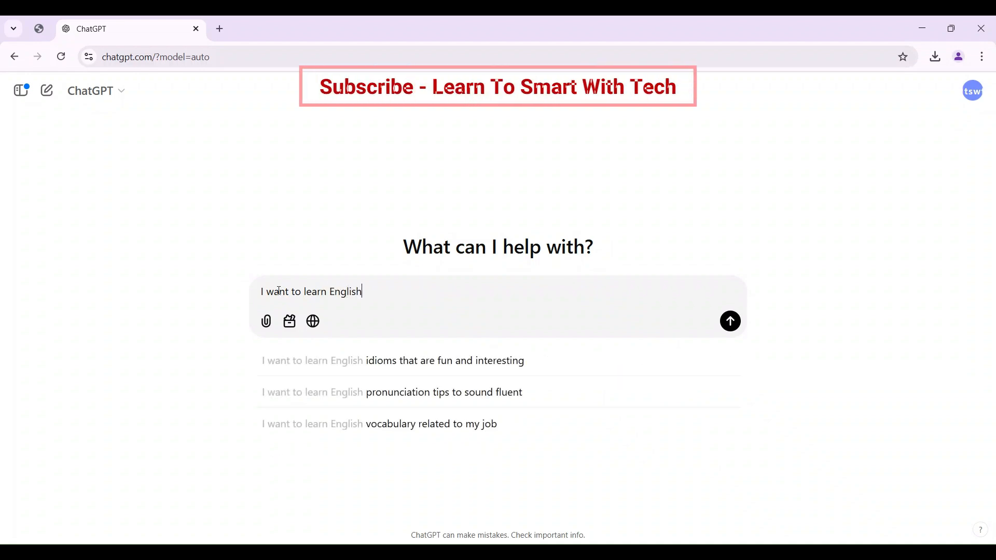
type(".")
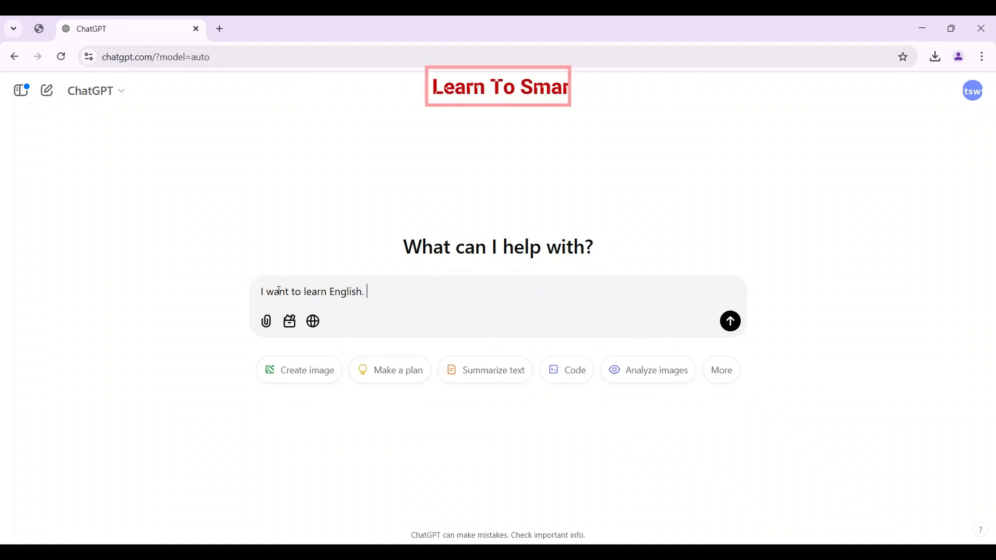
type(" Please create")
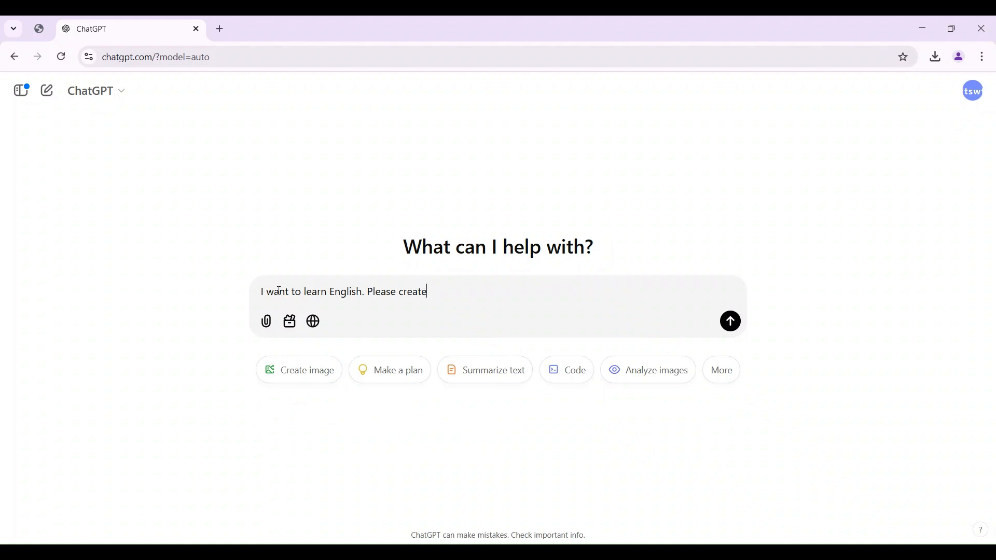
type("a my english speak")
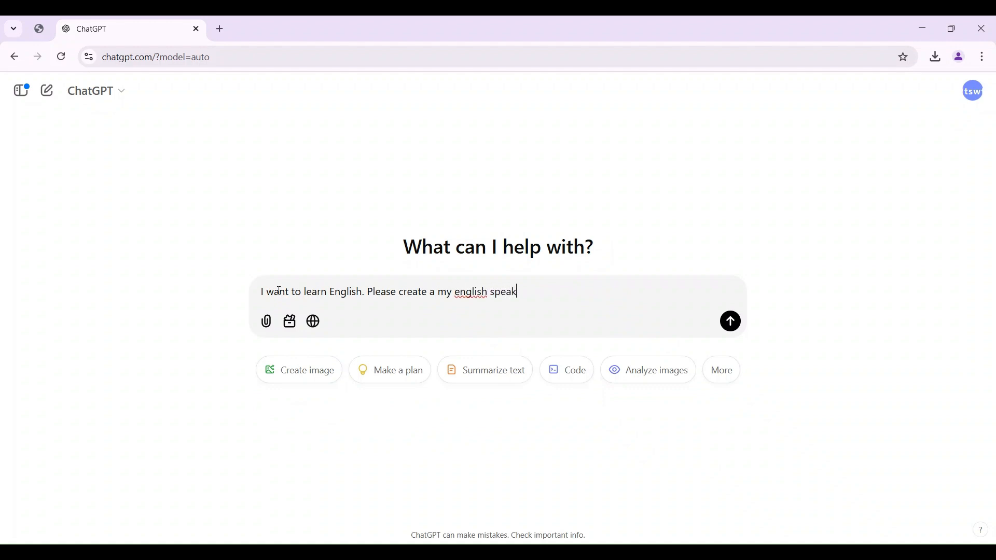
type("ing plan")
type("as beginner")
key("Return")
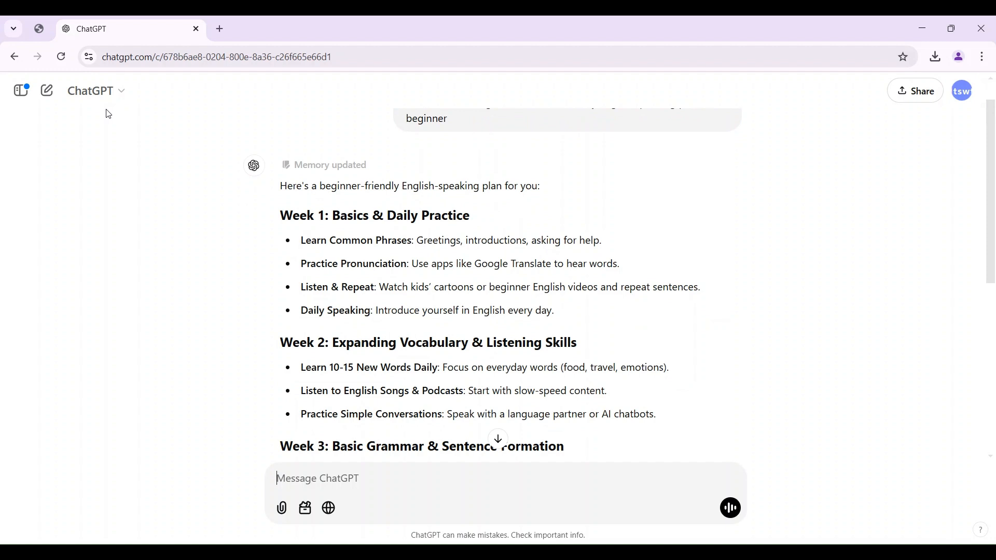
- Review the submitted prompt and the Week 1 section of the generated English-speaking plan
scroll(441, 104, "up", 1)
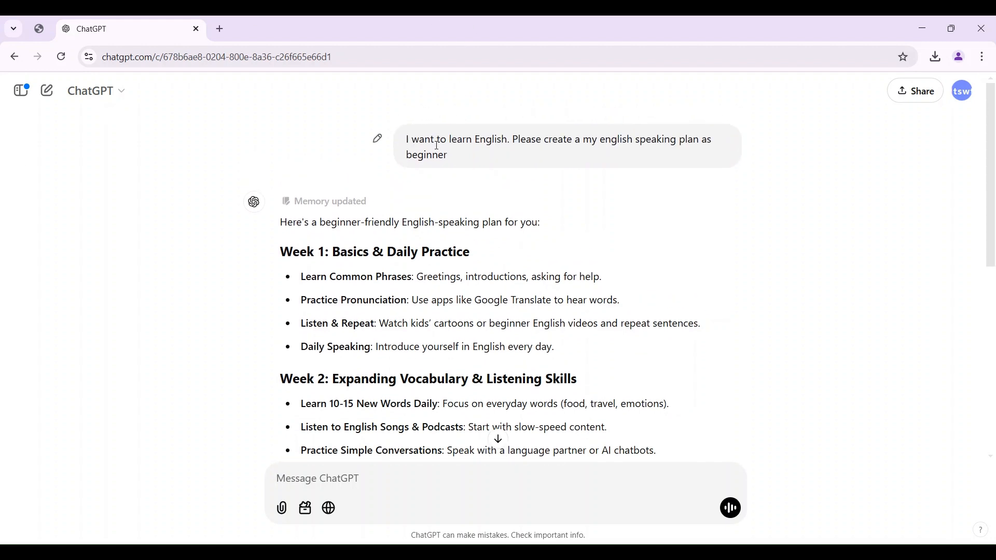
left_click_drag(447, 139, 467, 156)
left_click(390, 147)
triple_click(407, 138)
left_click(193, 245)
left_click_drag(281, 252, 475, 253)
scroll(389, 266, "down", 1)
scroll(389, 266, "down", 3)
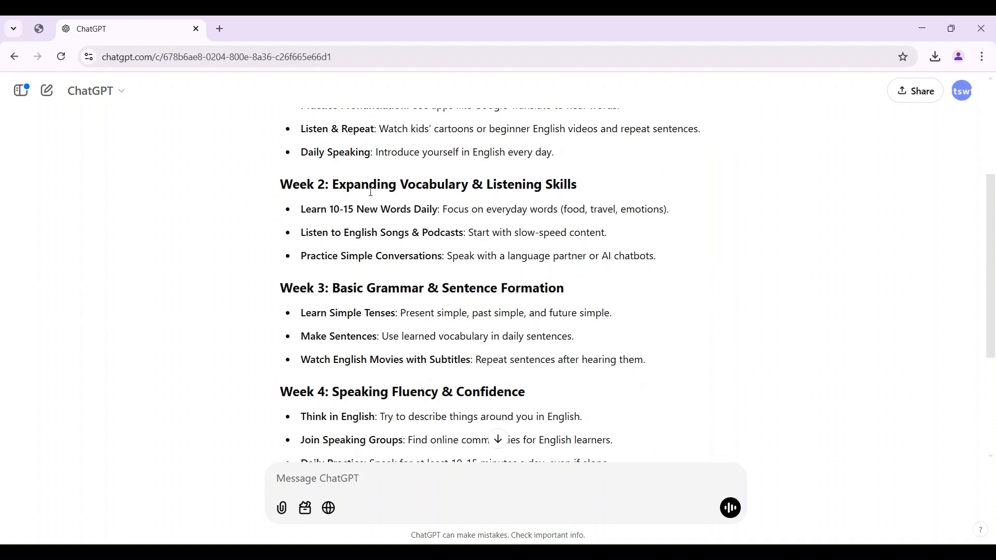
- Read through Weeks 2 to 4 and the bonus tips of the beginner English plan
left_click_drag(403, 184, 469, 185)
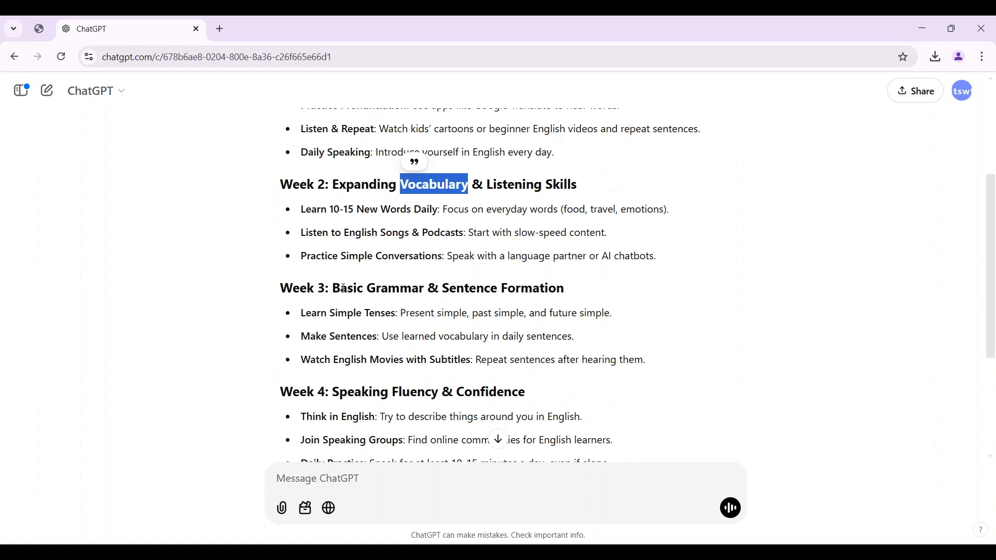
left_click_drag(337, 286, 449, 288)
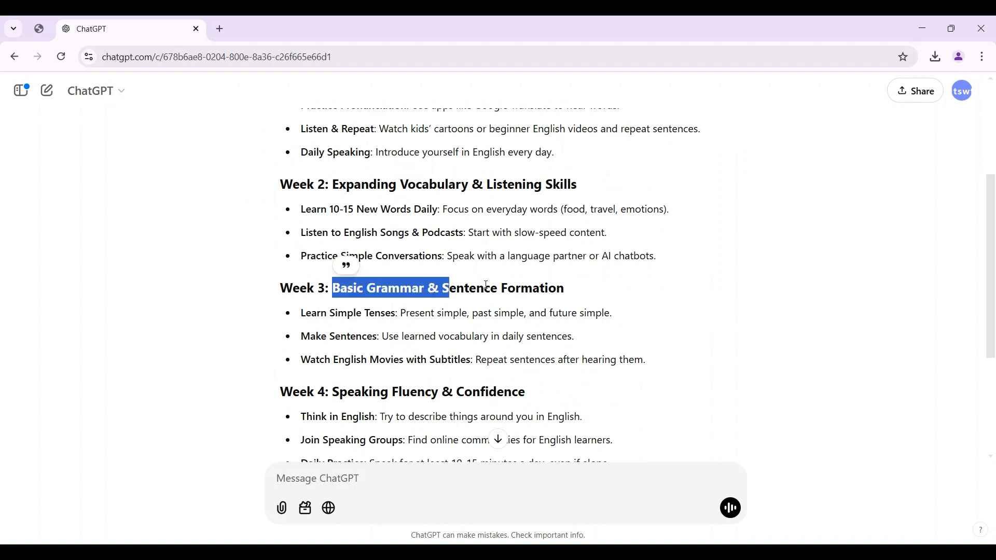
scroll(414, 315, "down", 3)
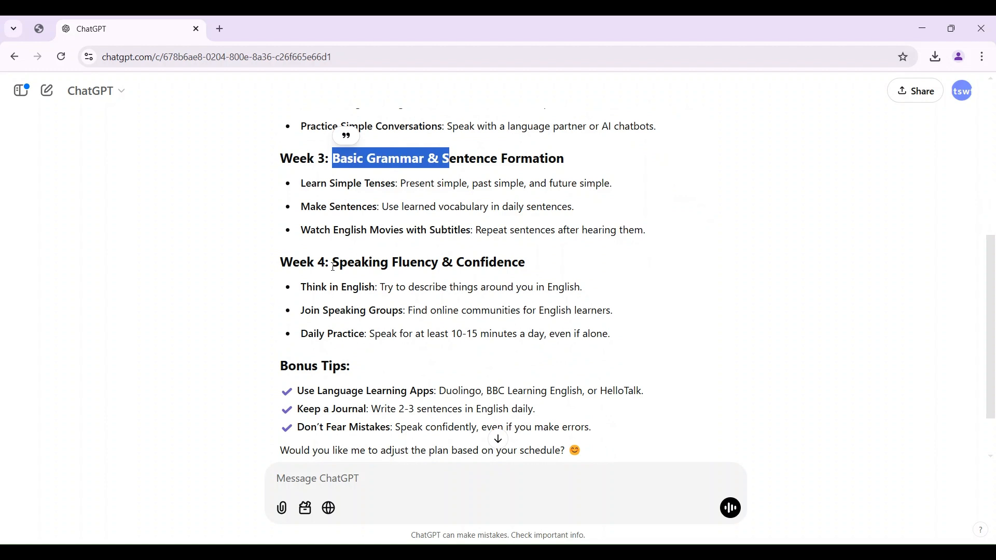
left_click_drag(334, 267, 387, 263)
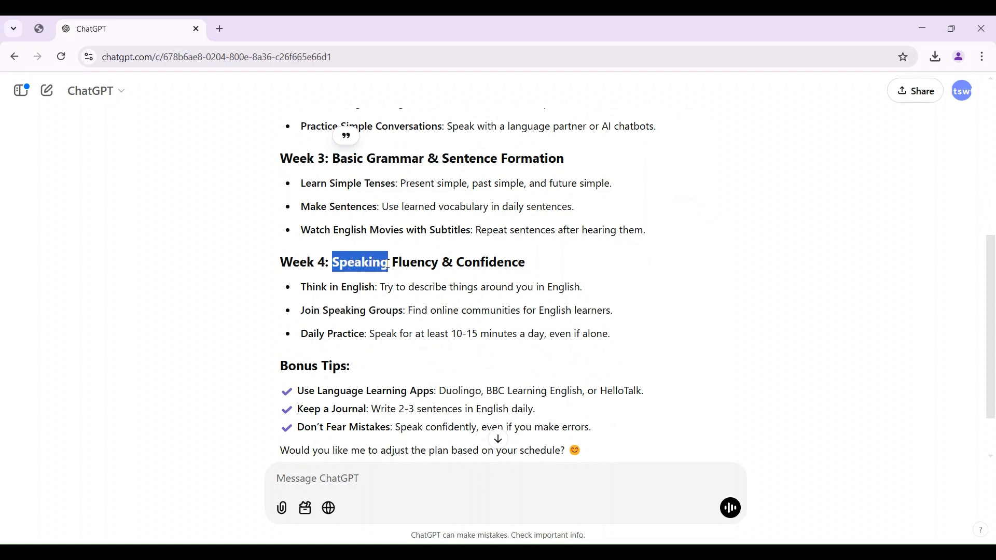
left_click_drag(388, 264, 388, 263)
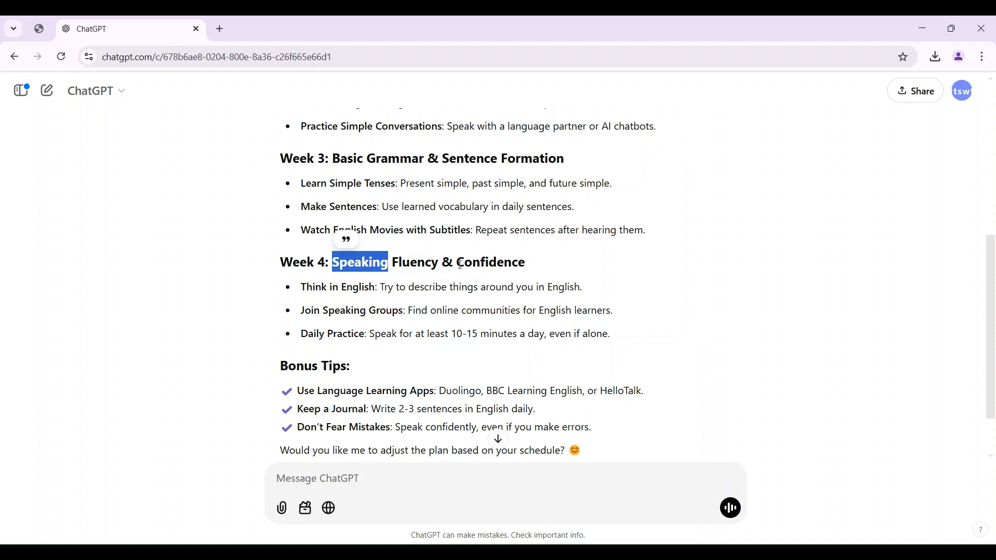
scroll(363, 288, "down", 1)
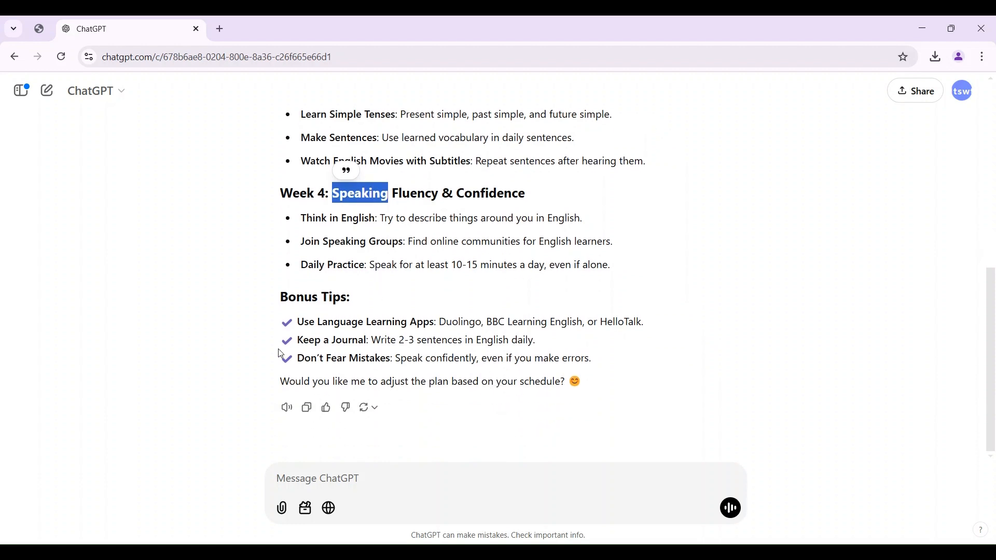
left_click_drag(269, 332, 318, 340)
left_click(317, 339)
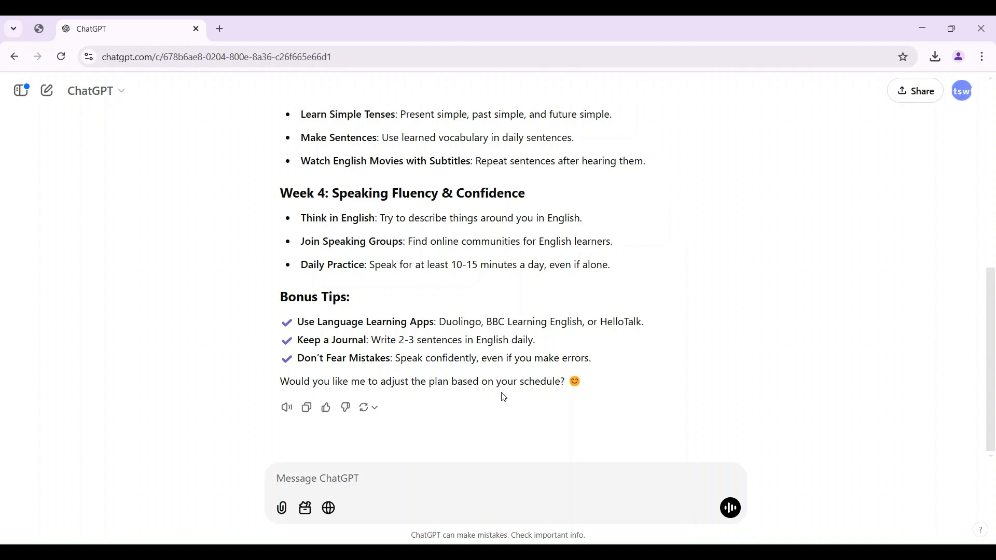
- Begin a follow-up message with "my job is from 9 am to 5 pm."
left_click(370, 481)
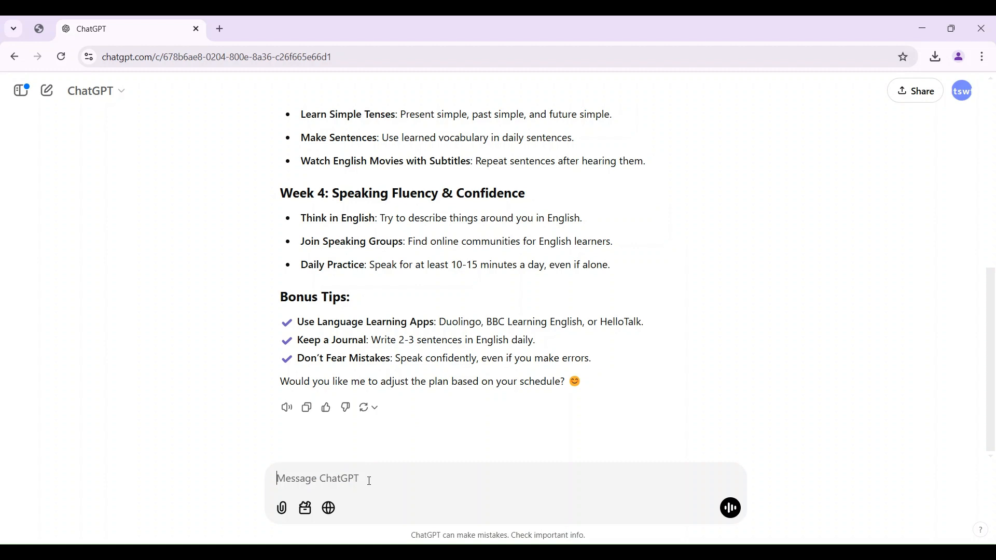
type("my j")
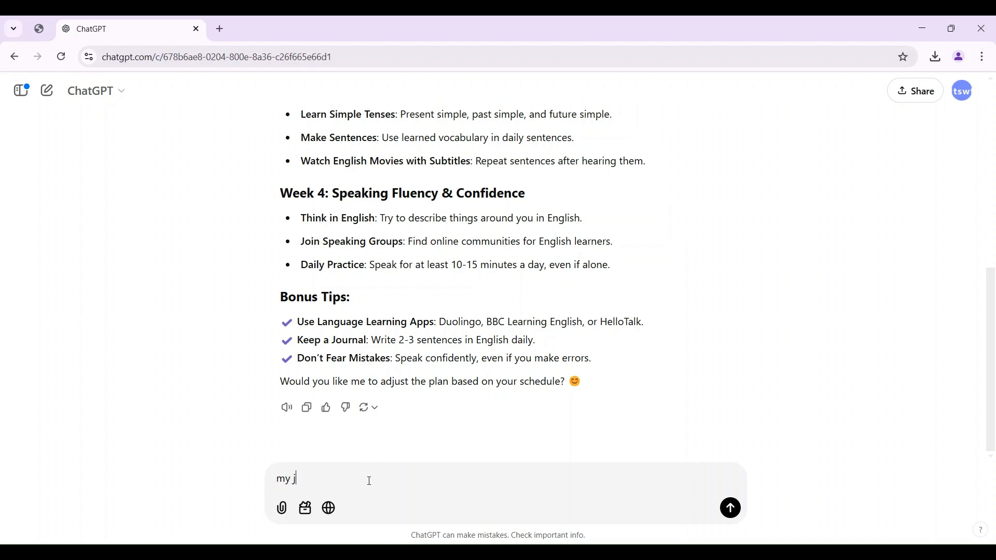
type("ob is from 9 am to 5 pm. after that I")
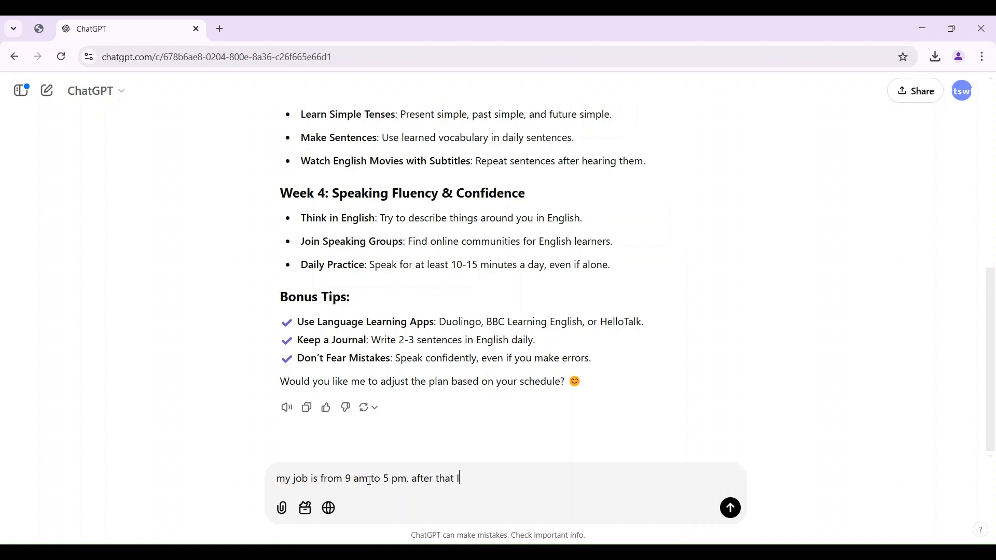
type(" don't have time")
key("BackSpace")
key("BackSpace")
key("BackSpace")
key("BackSpace")
key("BackSpace")
key("BackSpace")
key("BackSpace")
key("BackSpace")
key("BackSpace")
key("BackSpace")
key("BackSpace")
key("BackSpace")
key("BackSpace")
key("BackSpace")
key("BackSpace")
key("BackSpace")
key("BackSpace")
key("BackSpace")
key("BackSpace")
key("BackSpace")
- Continue the message with "so please create a plan so that I can easily learn English speaking without compromising my working hours and my personal life."
type("so please create a plan")
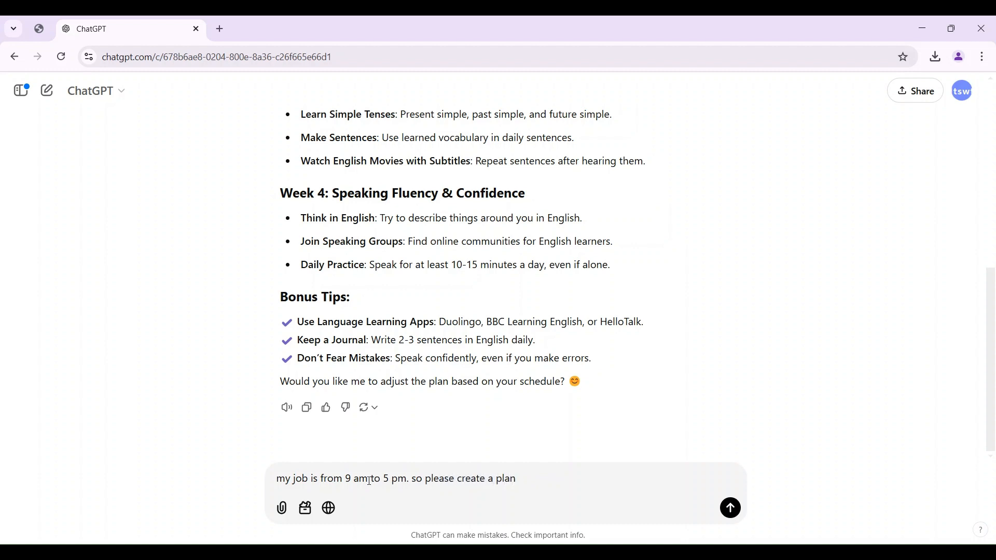
type(" so that I can easily learn sp")
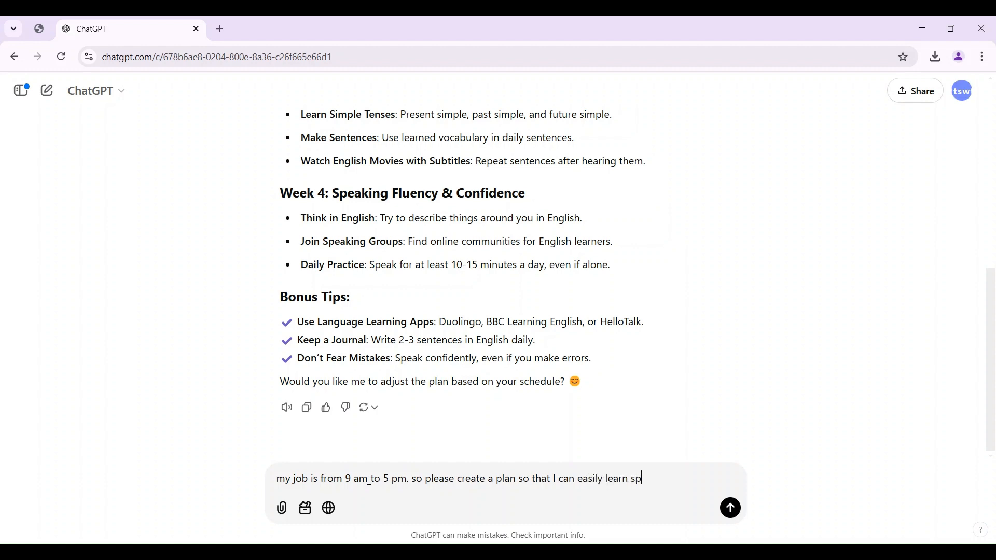
key("BackSpace")
key("BackSpace")
type("English speaking witho")
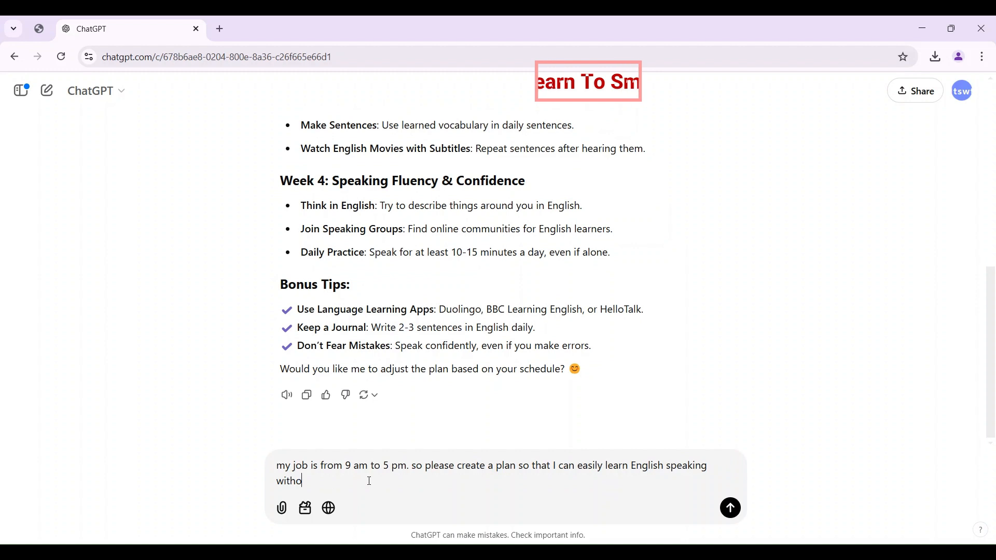
type("ut comprom")
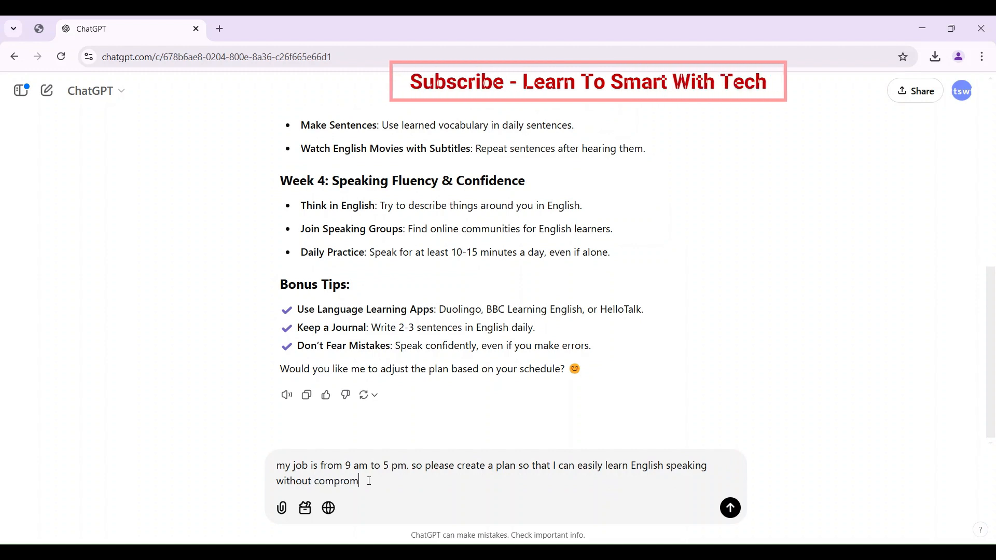
type("ising my workin")
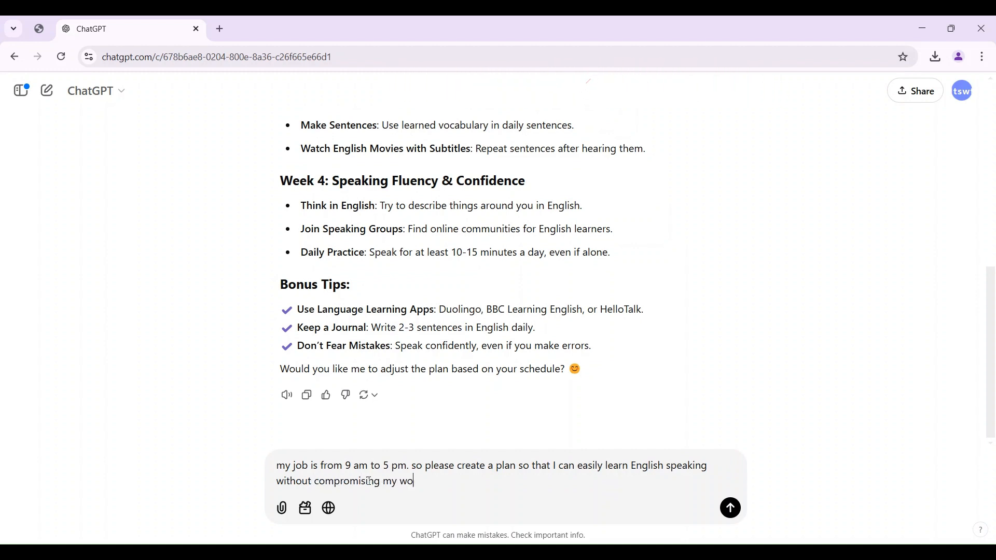
key("BackSpace")
type("g hours.")
type(" and als")
key("BackSpace")
key("BackSpace")
key("BackSpace")
type("my personal life.")
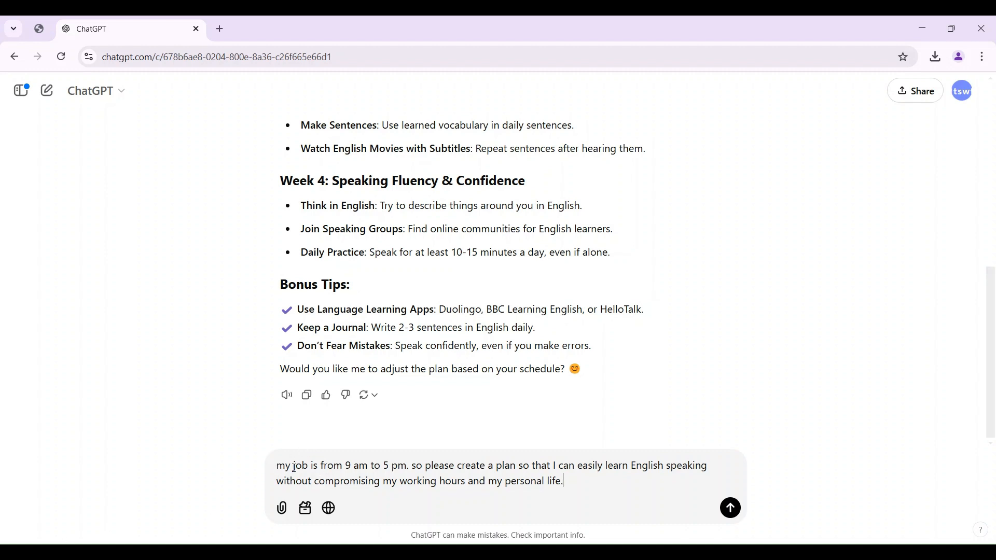
- Reread the drafted follow-up about working hours and personal life, and send it
left_click_drag(277, 465, 410, 464)
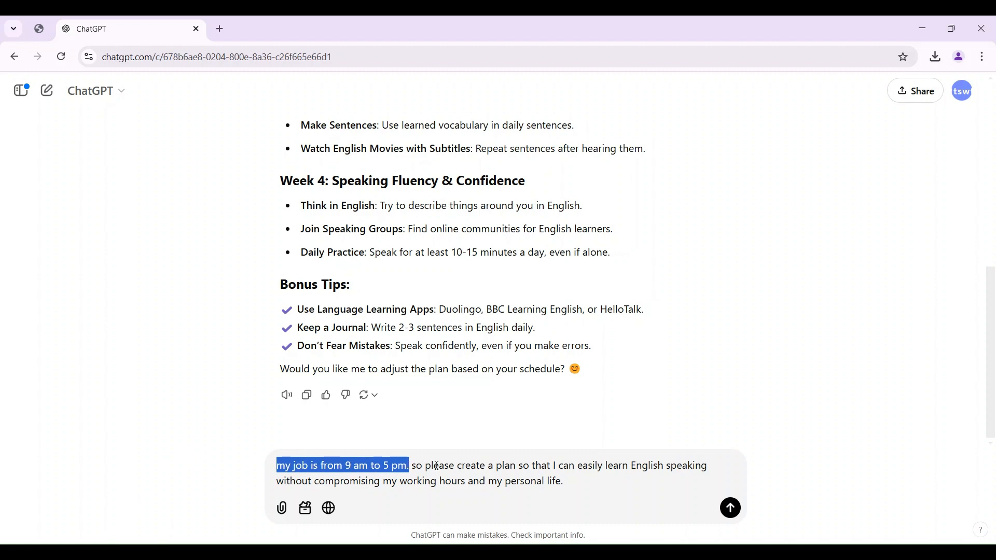
left_click_drag(414, 465, 576, 470)
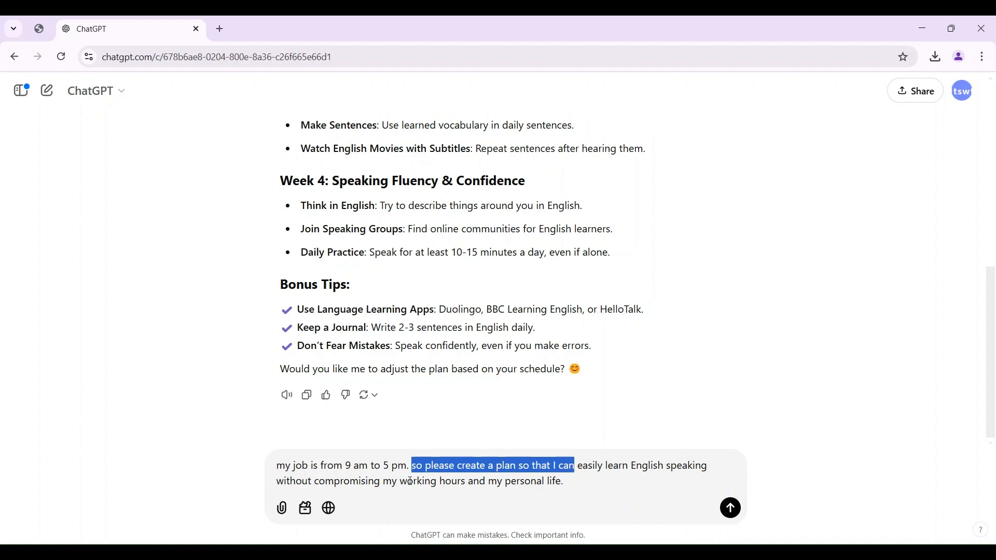
left_click_drag(400, 482, 582, 484)
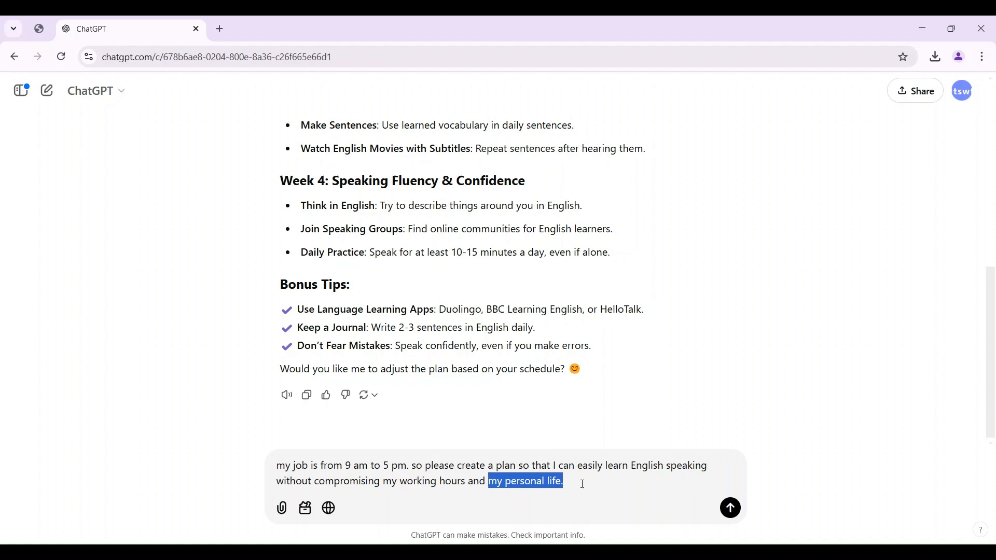
left_click(732, 510)
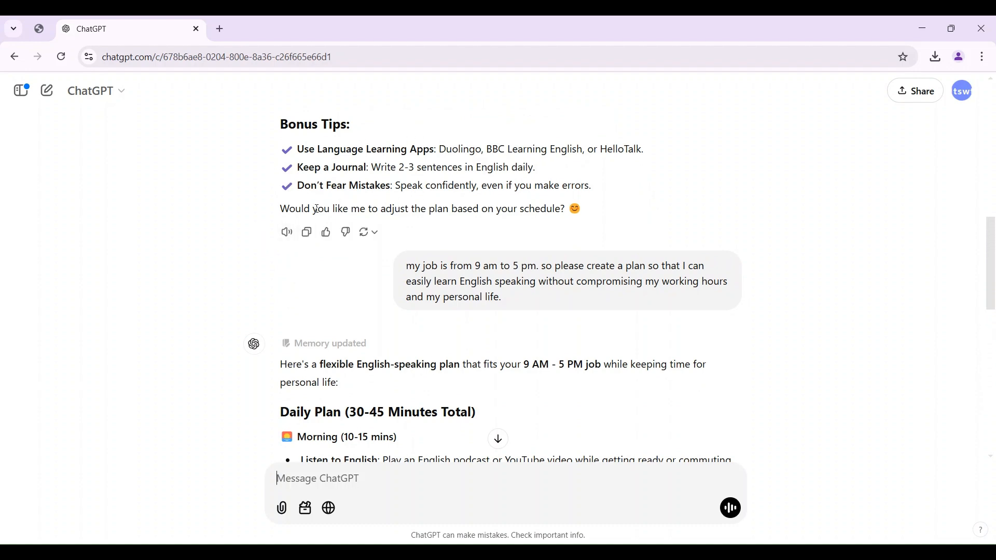
- Review the adjusted daily plan's total time and the durations and activities of its morning, lunch break and evening sections
scroll(445, 144, "down", 4)
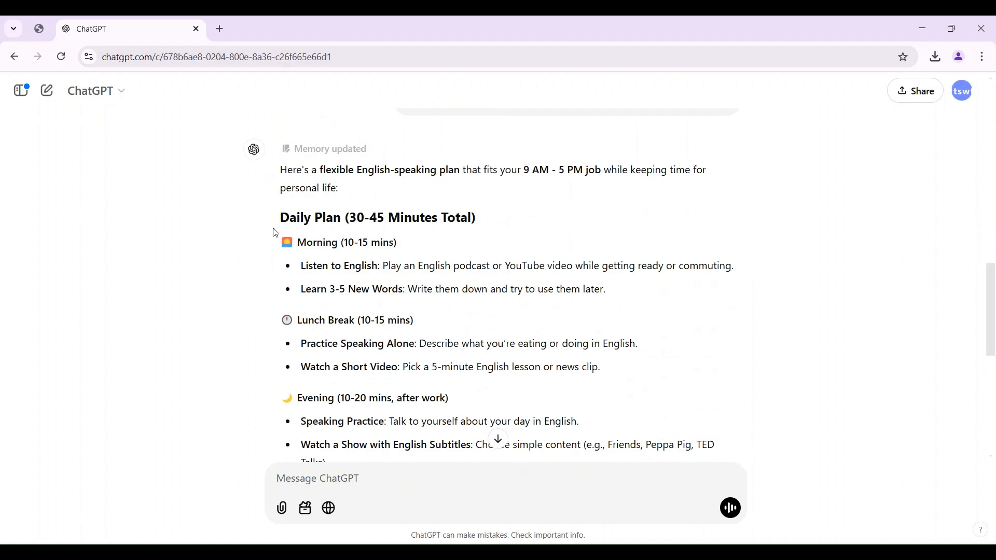
left_click_drag(280, 217, 473, 219)
left_click(351, 217)
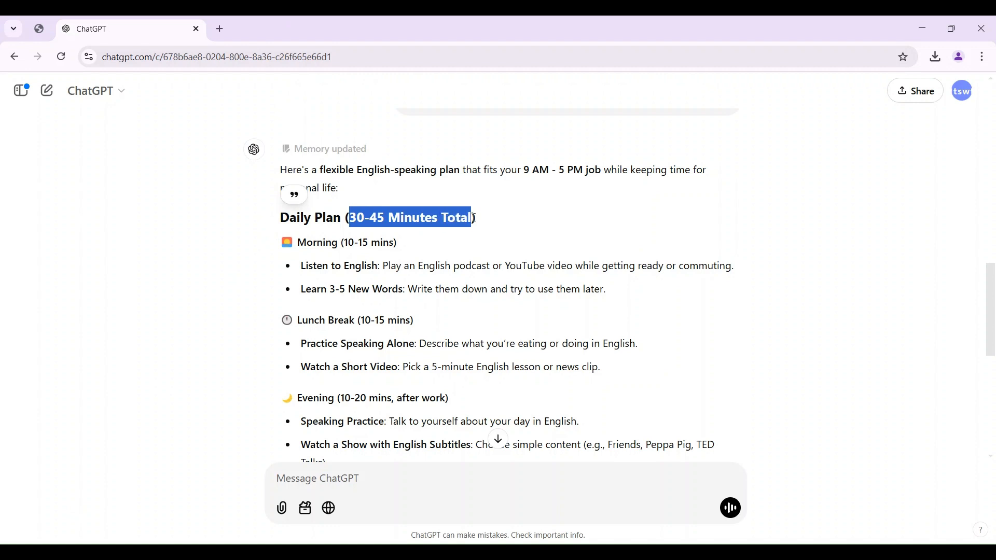
left_click(447, 241)
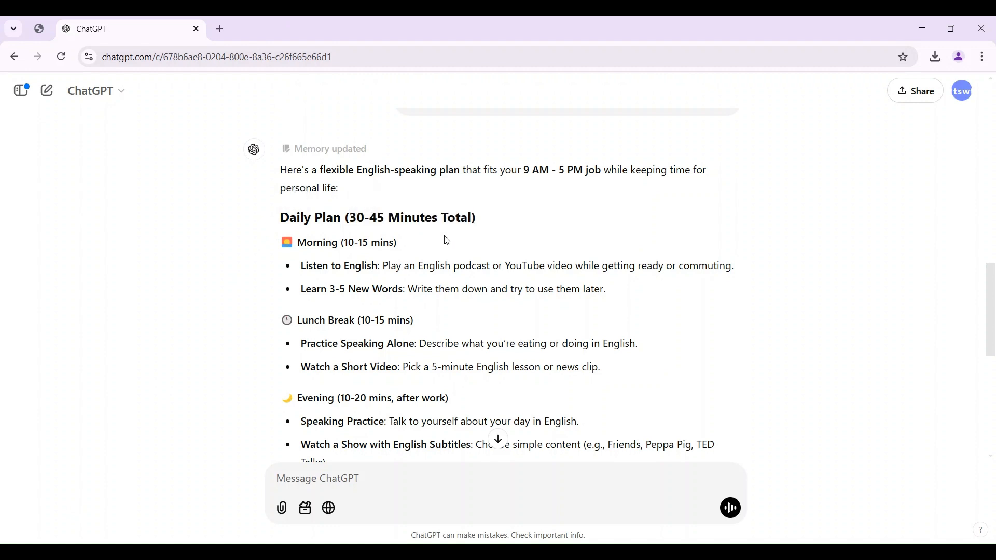
left_click_drag(348, 244, 390, 244)
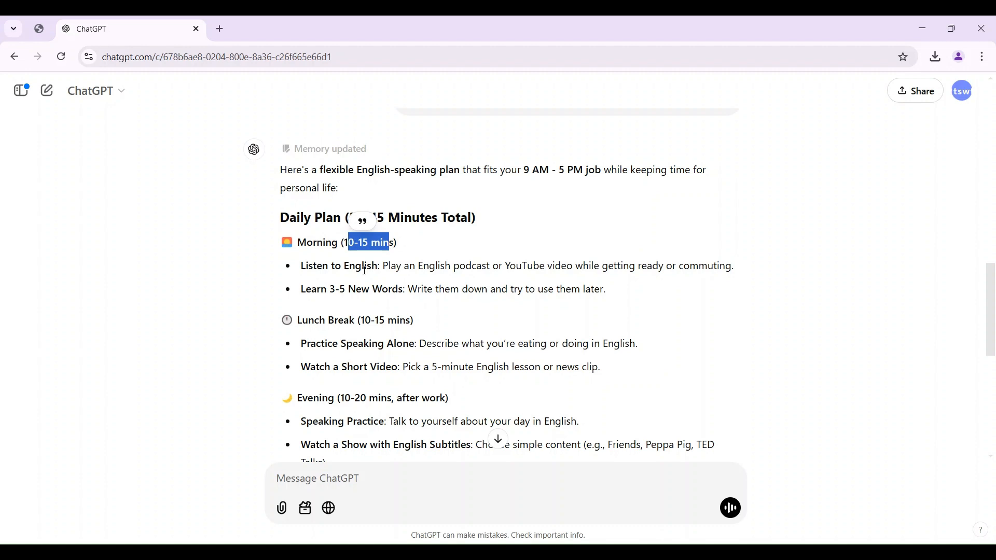
left_click_drag(312, 286, 302, 265)
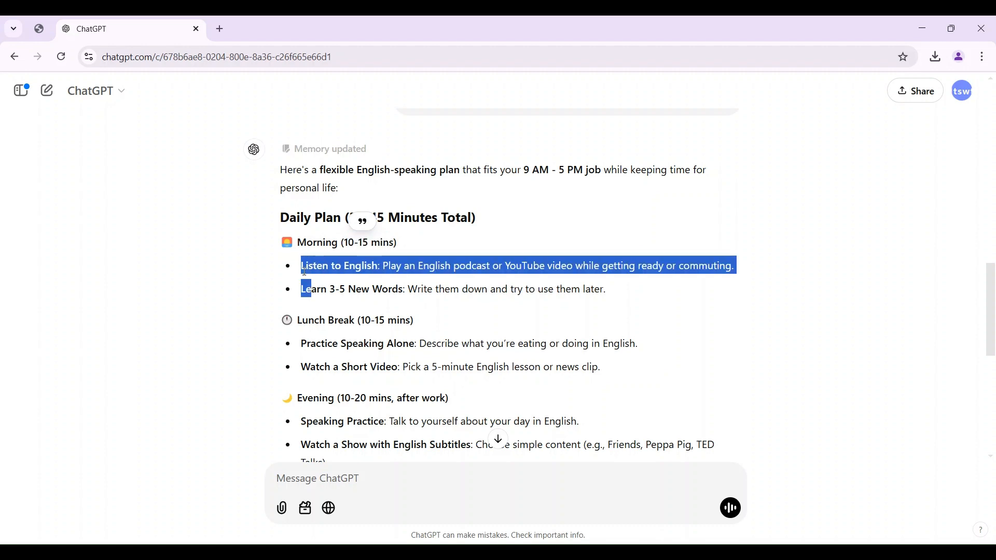
left_click(450, 248)
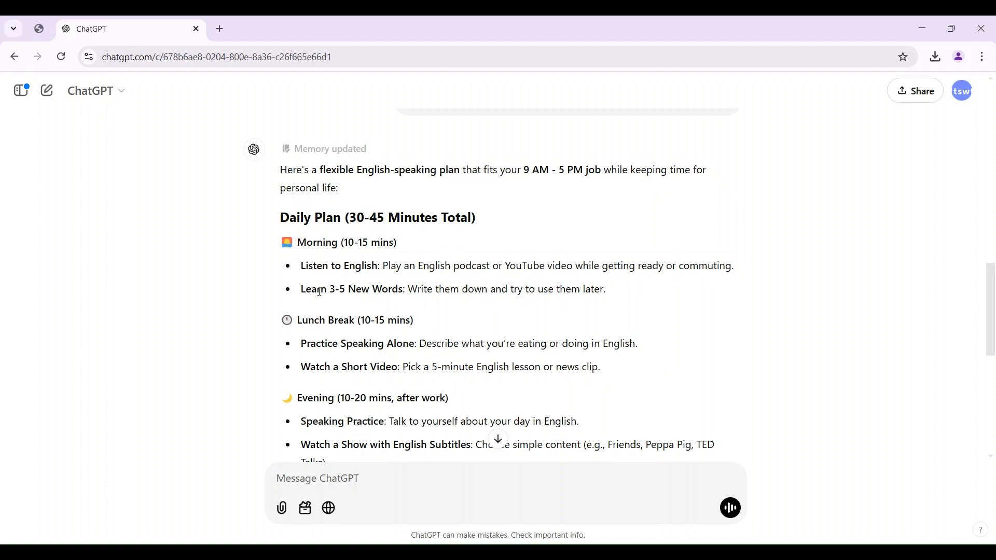
left_click_drag(318, 289, 421, 290)
left_click(493, 294)
scroll(370, 292, "down", 1)
left_click_drag(358, 256, 415, 257)
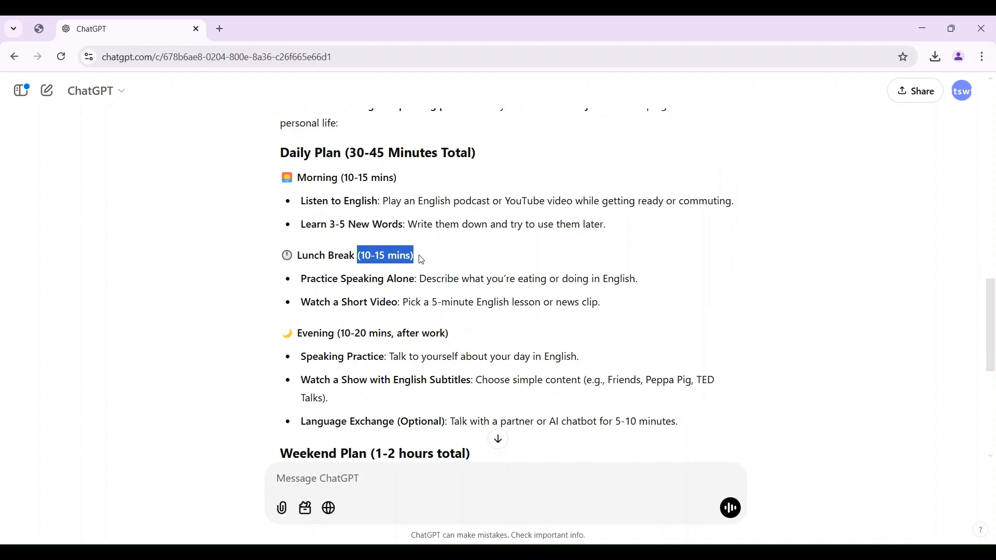
scroll(365, 229, "down", 2)
left_click_drag(339, 203, 389, 202)
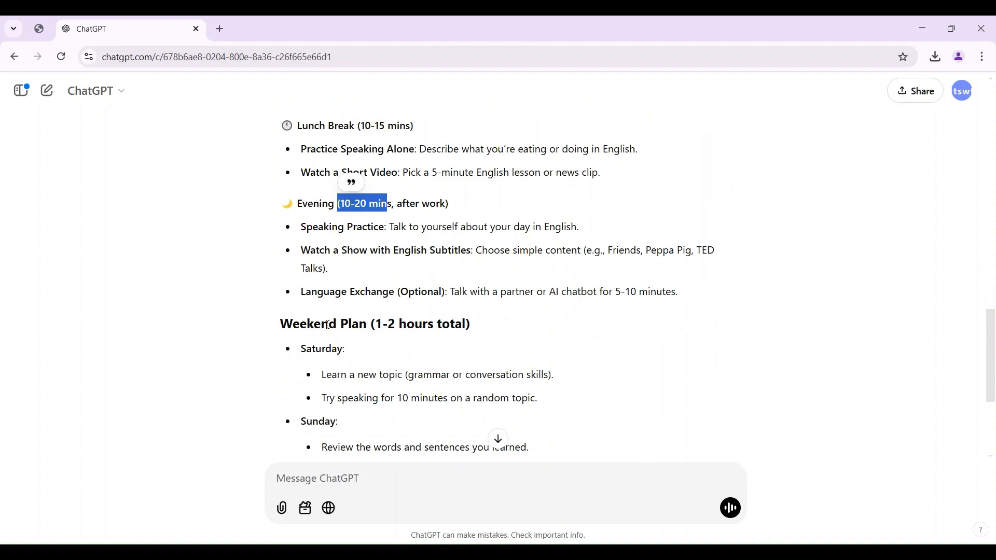
- Review the weekend section of the adjusted plan, highlighting its heading and the activities listed for Saturday and Sunday
scroll(314, 277, "up", 4)
scroll(306, 284, "down", 8)
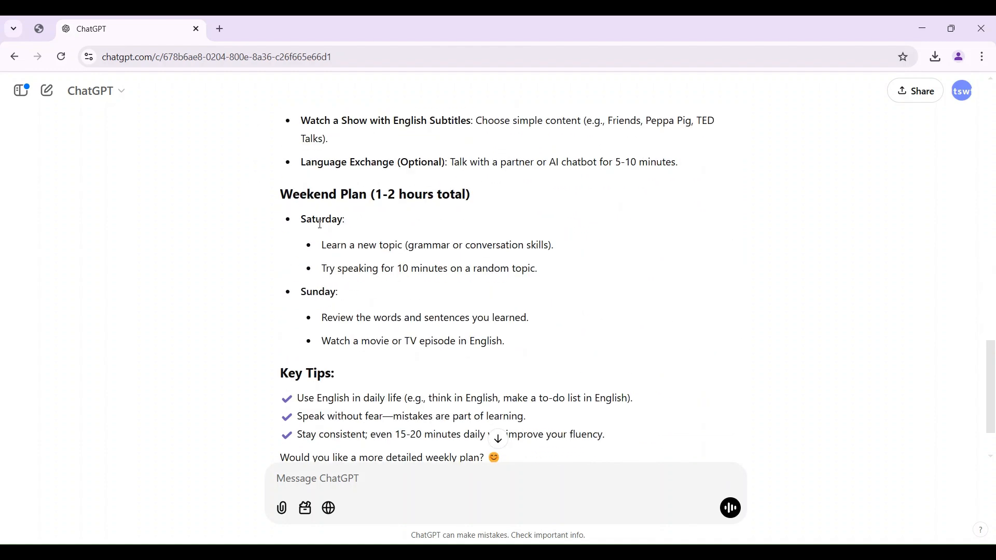
left_click_drag(277, 191, 375, 191)
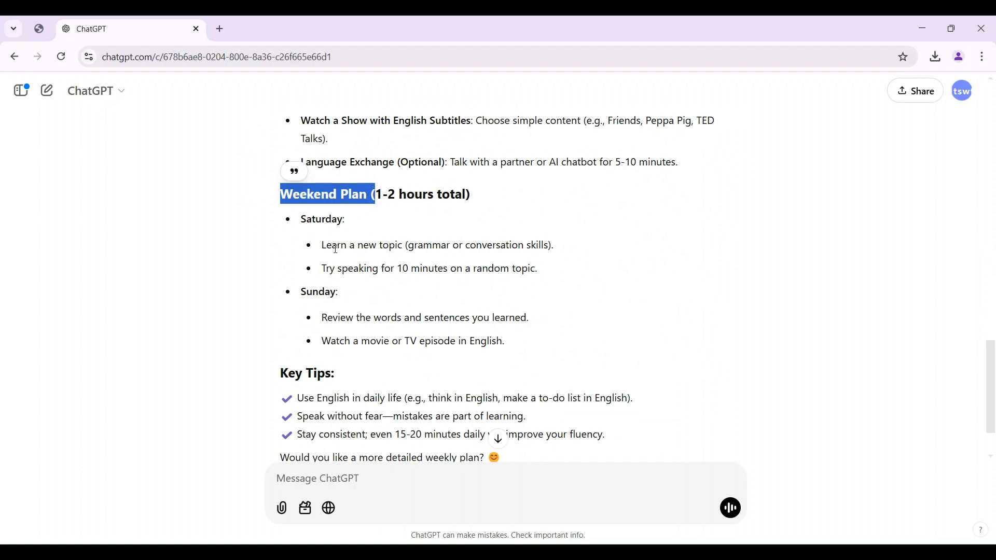
left_click_drag(321, 246, 557, 241)
left_click_drag(373, 269, 545, 278)
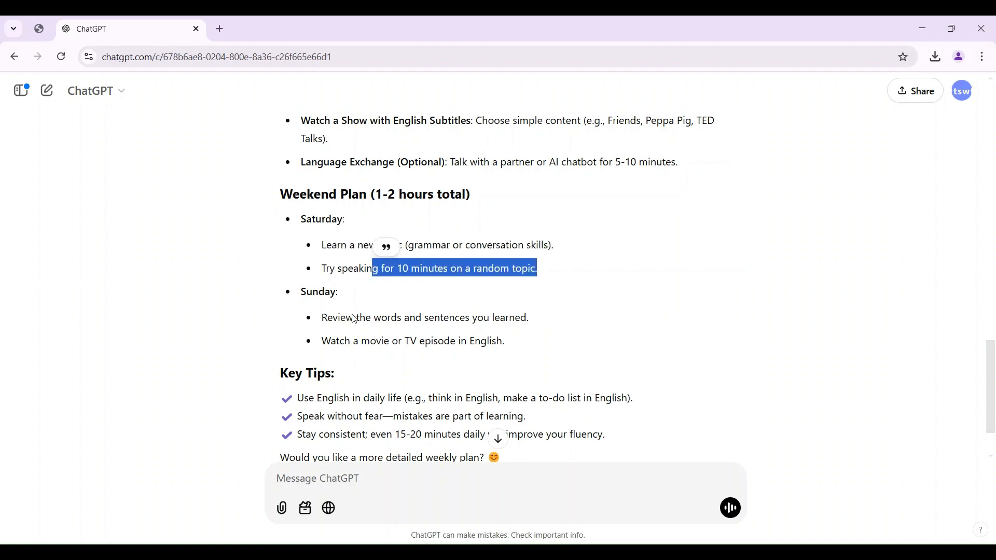
left_click_drag(322, 318, 512, 319)
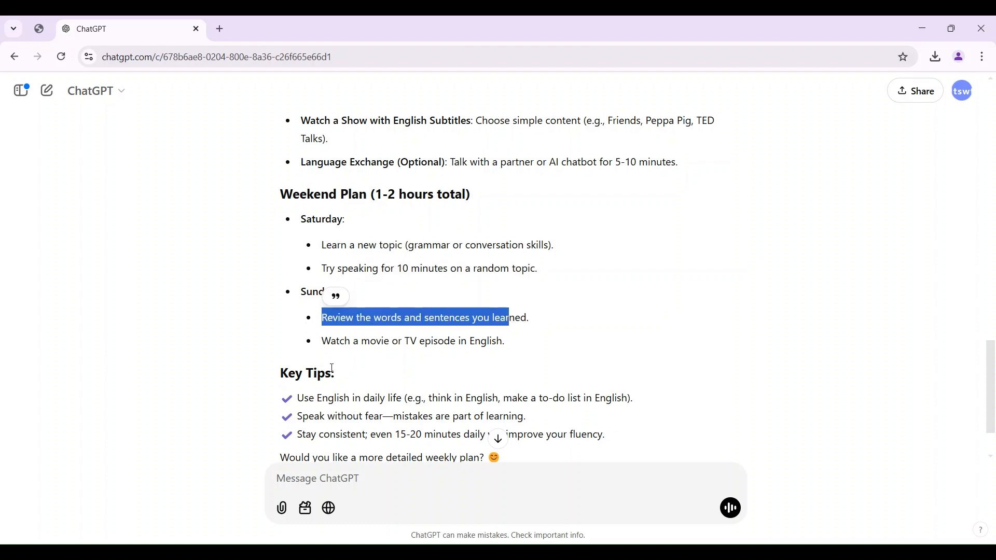
scroll(324, 384, "down", 2)
- Look back through the whole conversation, comparing the original week-by-week beginner plan with the version adapted to the work schedule
scroll(335, 348, "up", 8)
scroll(334, 348, "up", 1)
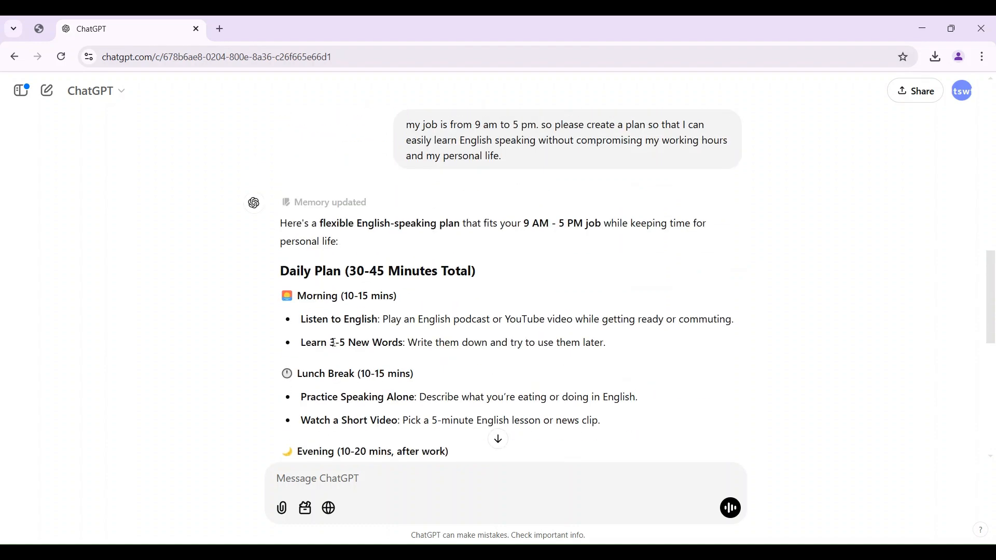
scroll(334, 325, "down", 10)
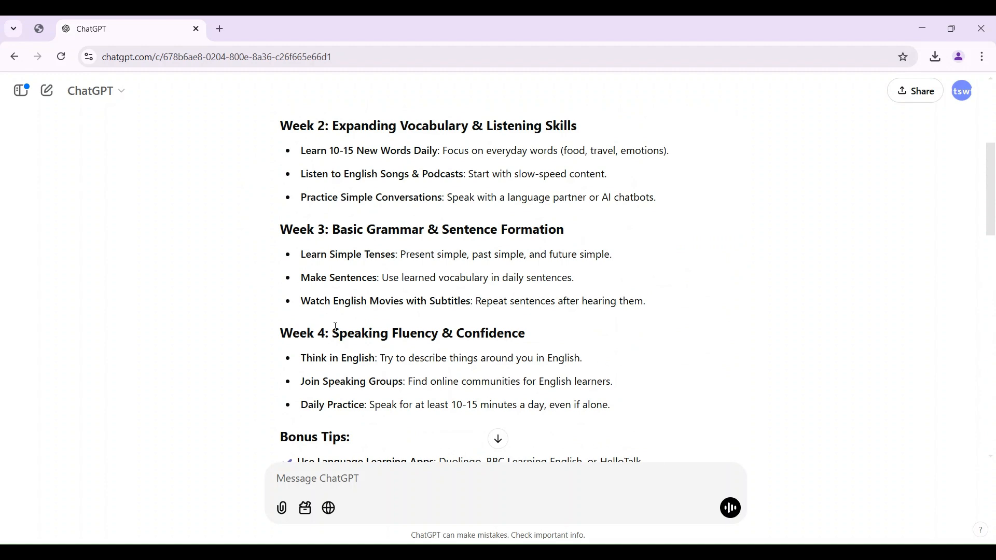
scroll(335, 327, "up", 5)
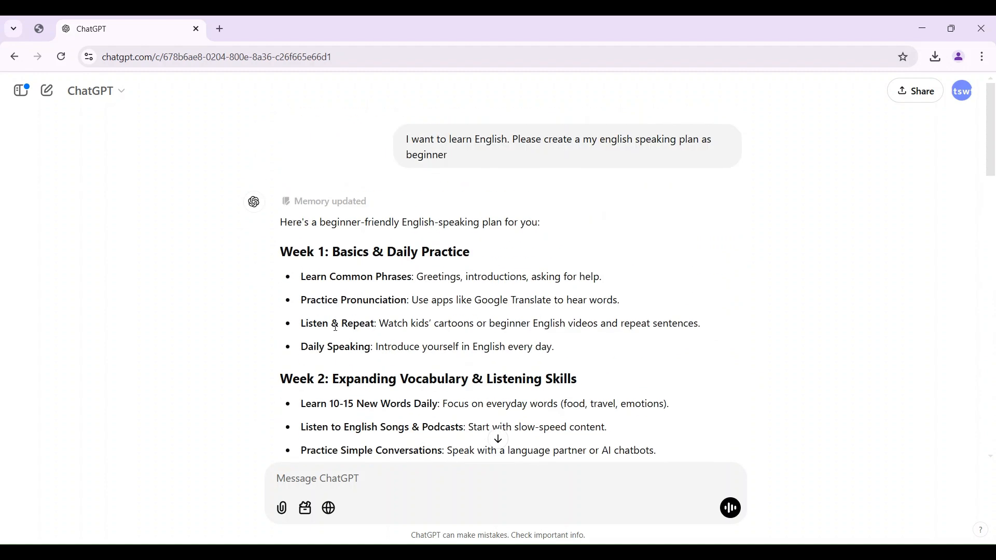
scroll(336, 327, "down", 5)
scroll(347, 306, "up", 5)
scroll(356, 329, "down", 15)
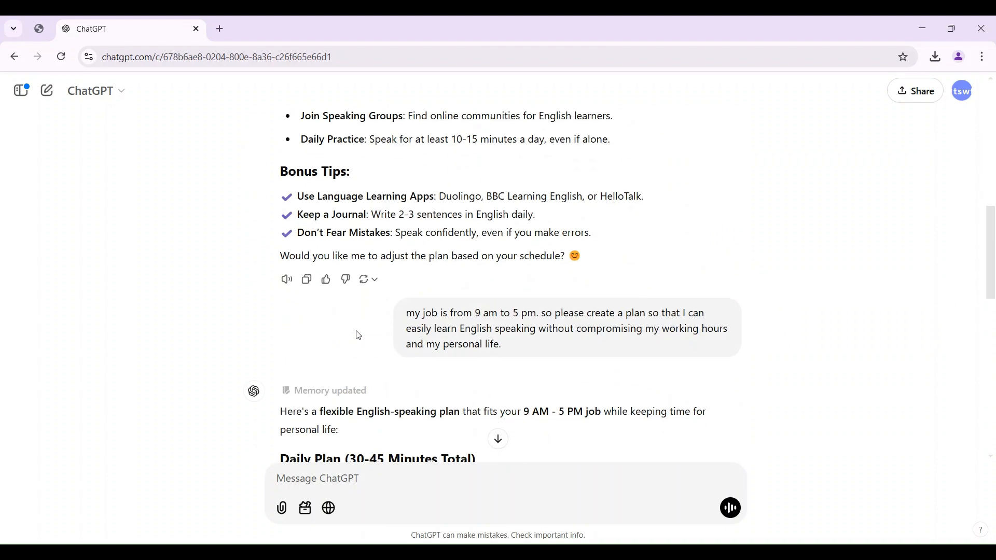
scroll(355, 326, "up", 2)
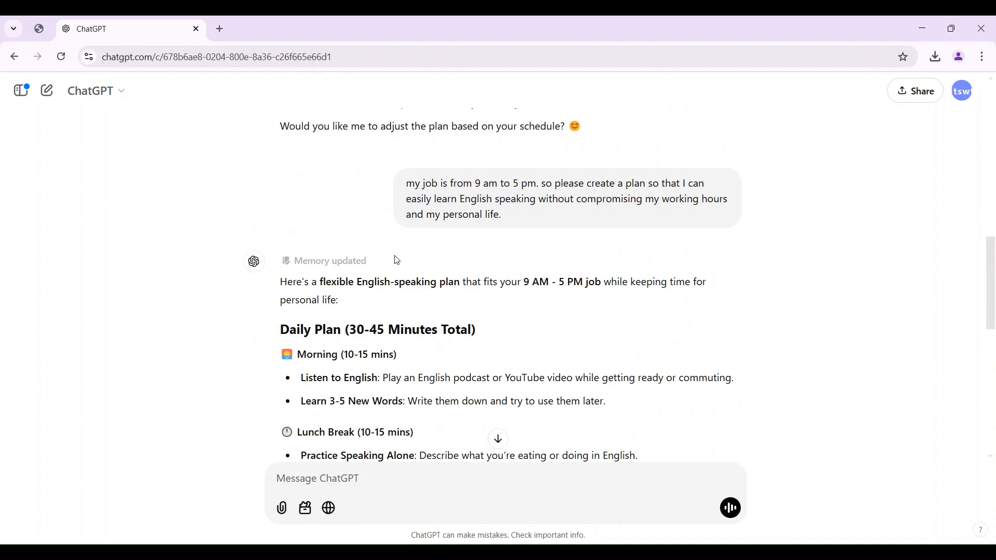
scroll(399, 254, "down", 4)
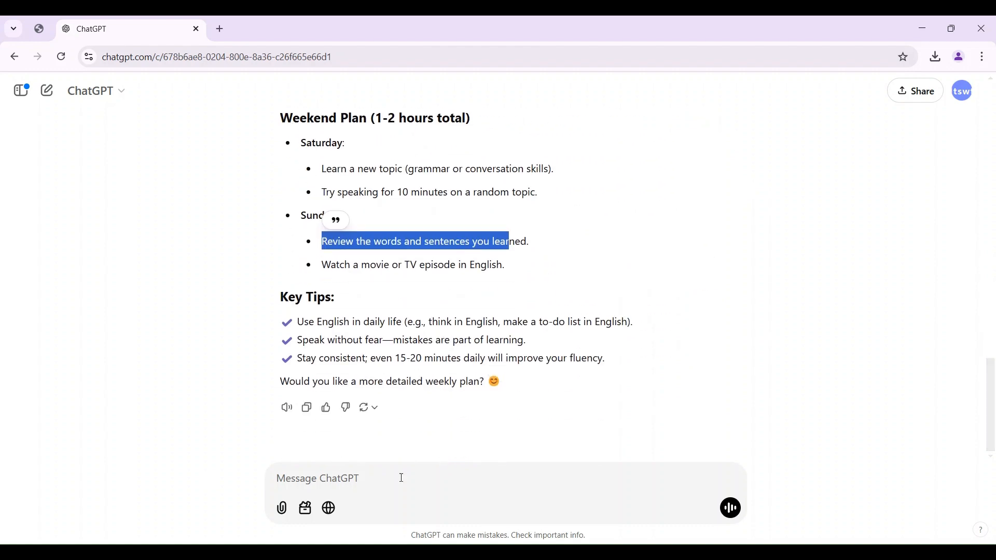
scroll(498, 425, "up", 6)
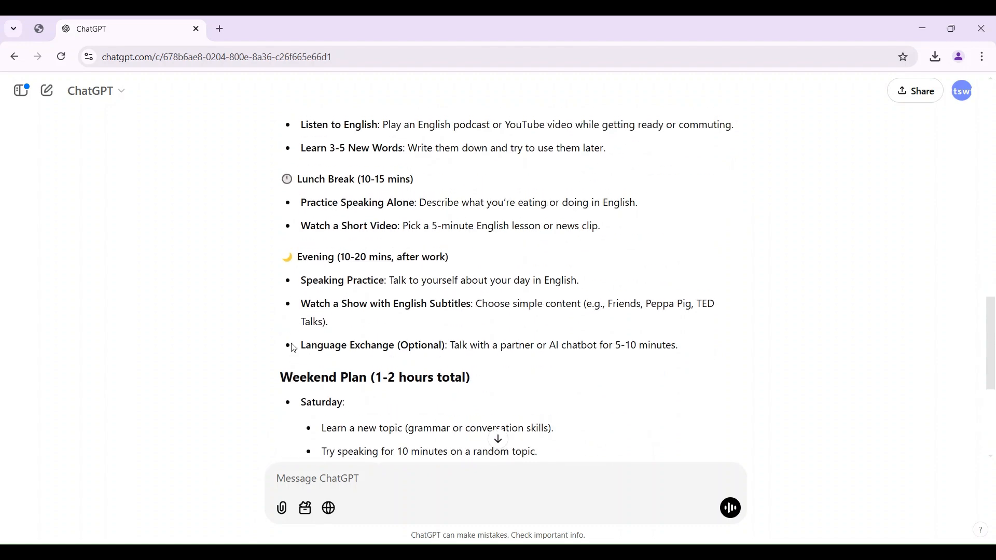
- Copy the phrase "3-5 New Words" from the morning section of the daily plan
scroll(292, 285, "up", 1)
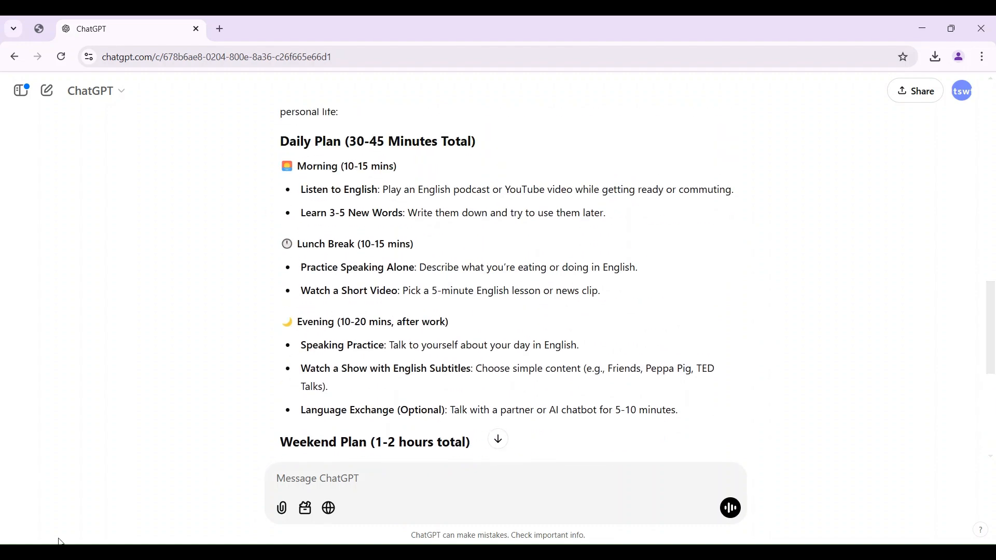
left_click_drag(329, 214, 404, 215)
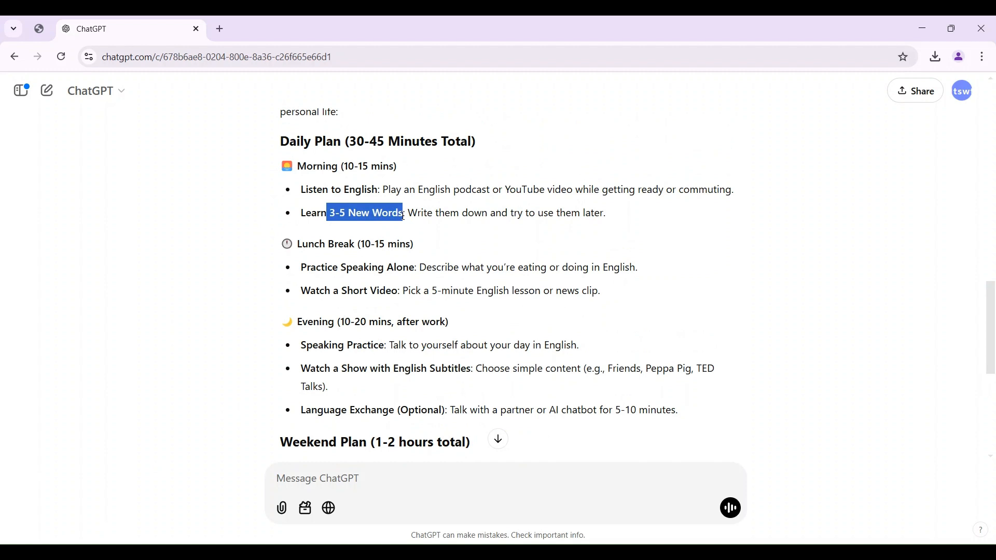
left_click(257, 221)
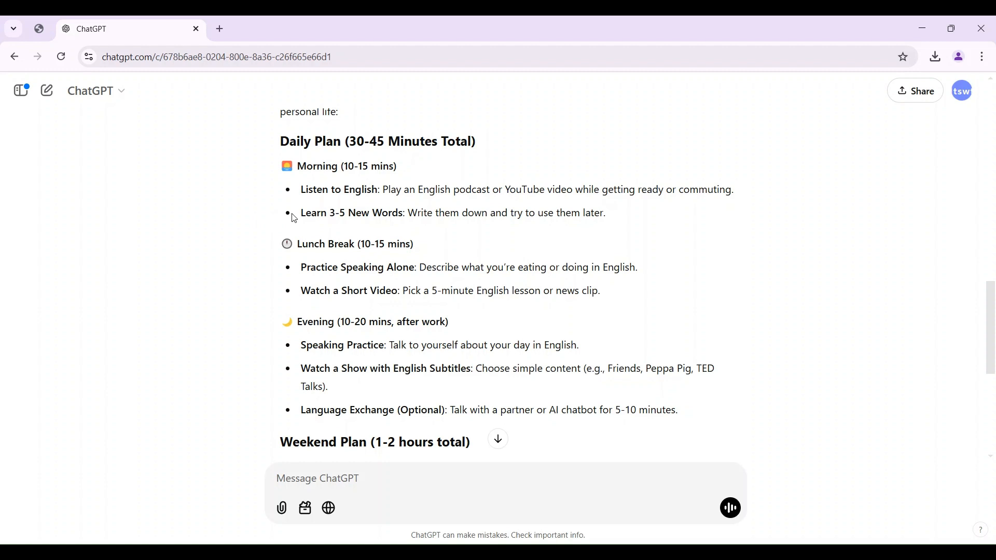
left_click_drag(329, 214, 403, 214)
key("ctrl+c")
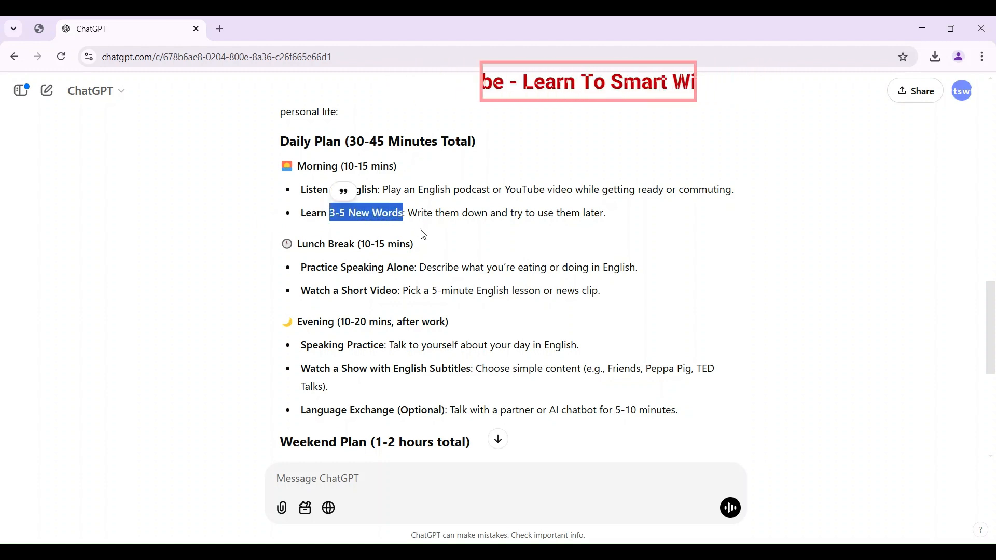
- Send the message "Please give me 3-5 New Words for my english speaking daily plan", reusing the copied phrase
left_click(343, 474)
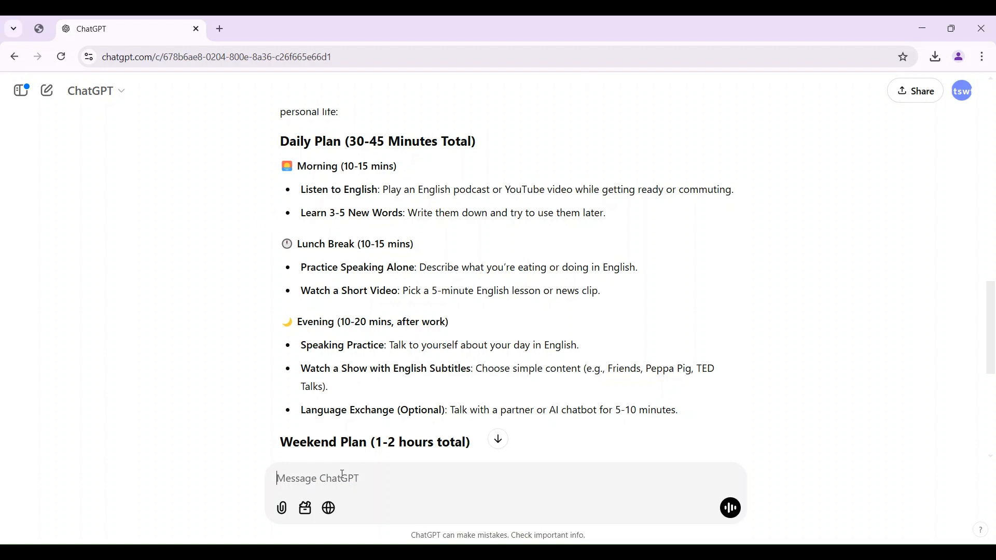
type("Please give me")
key("ctrl+v")
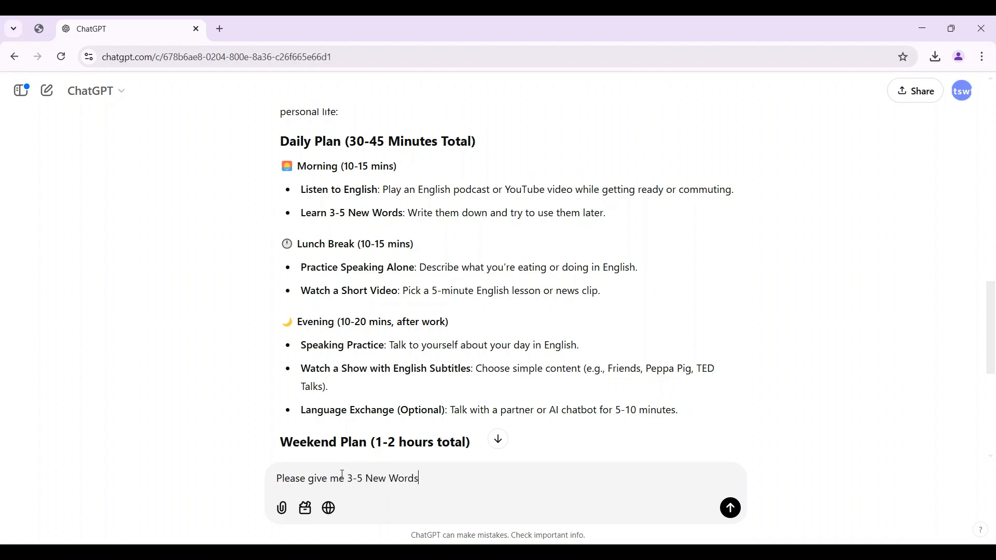
type("for my di")
key("BackSpace")
type("english spea")
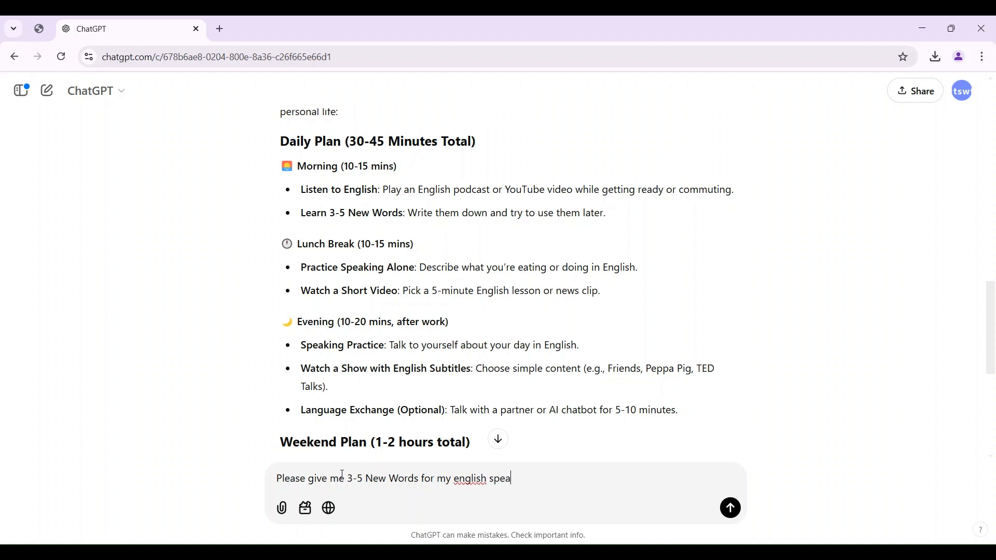
type("king daily plan")
key("Return")
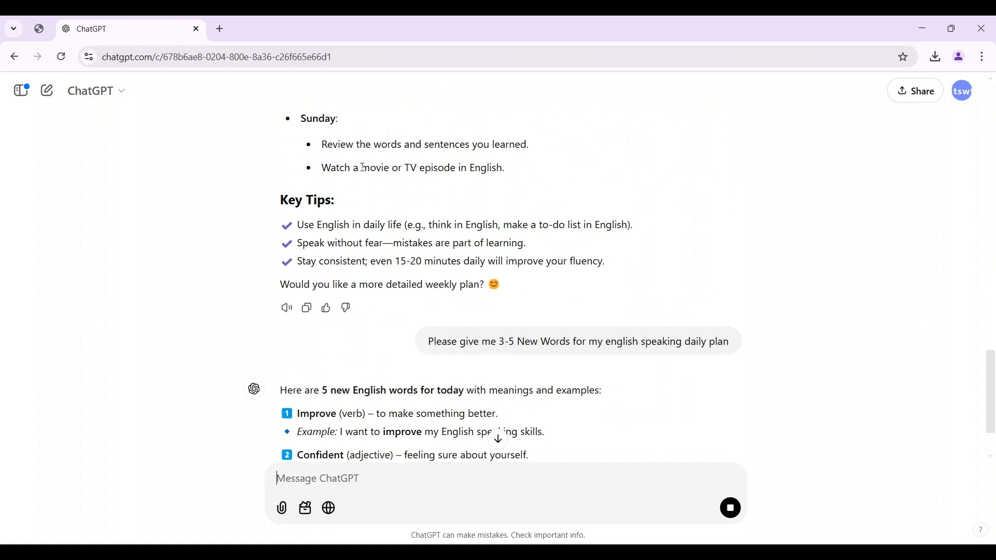
- Review the vocabulary reply, checking the listed words with their meanings and example sentences
scroll(331, 276, "down", 5)
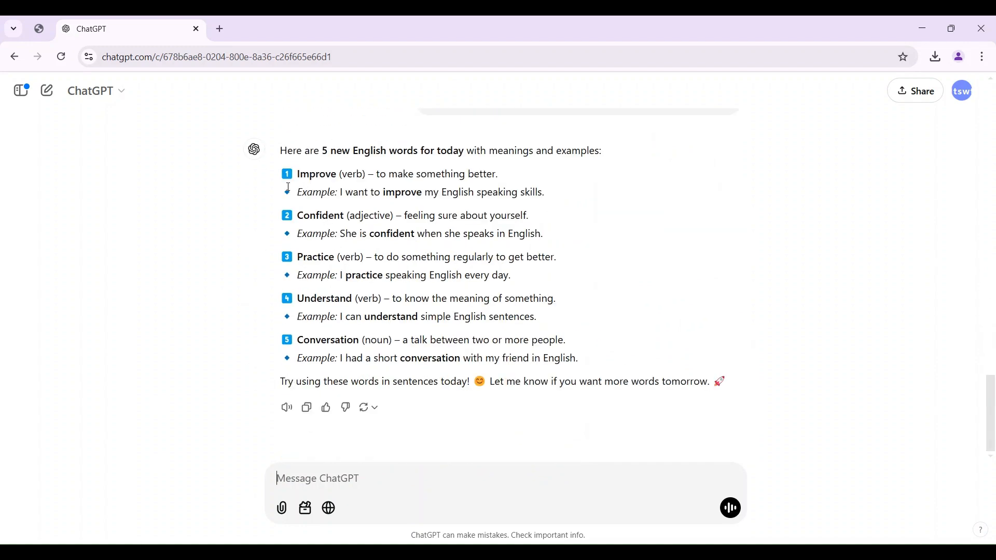
scroll(236, 216, "up", 1)
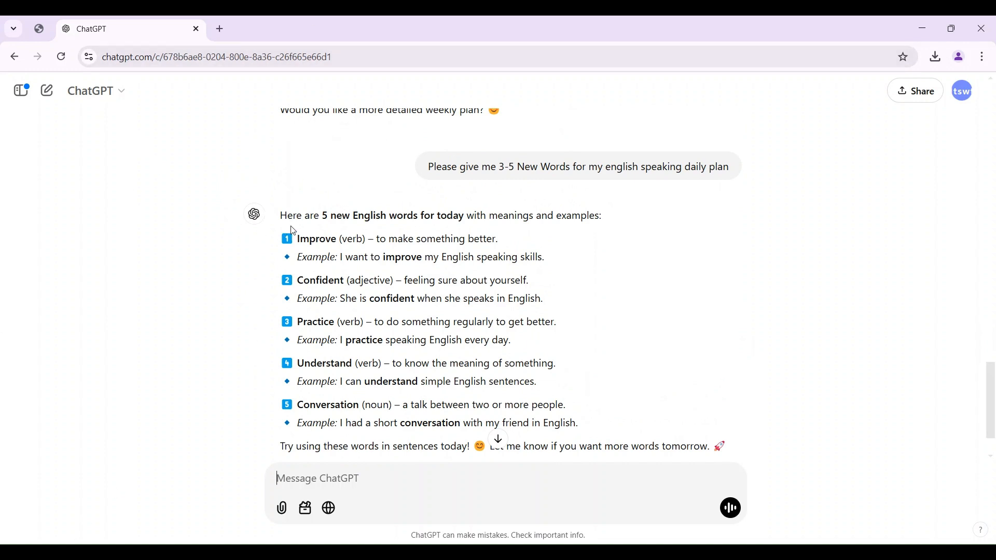
left_click_drag(298, 239, 371, 243)
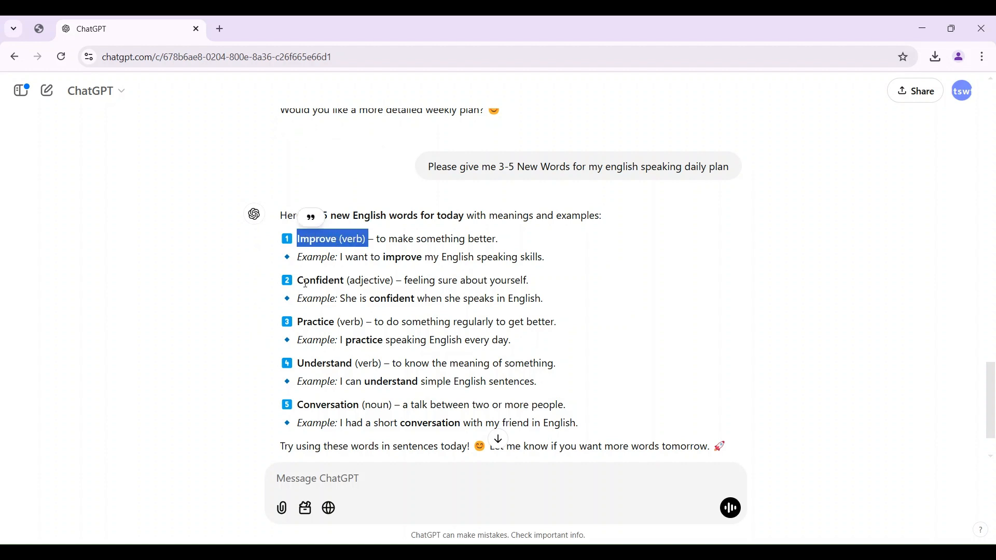
left_click_drag(299, 281, 356, 283)
left_click(366, 337)
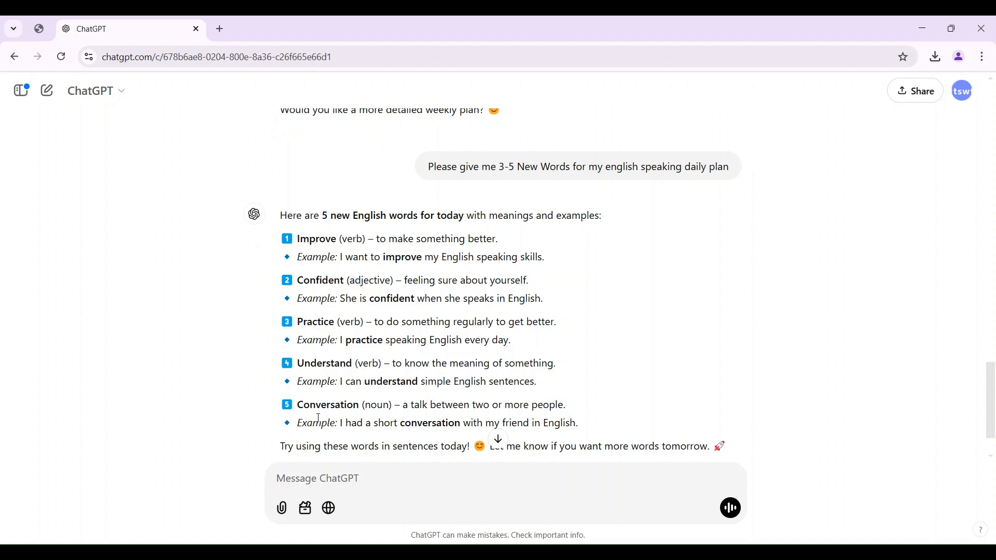
left_click_drag(411, 424, 437, 424)
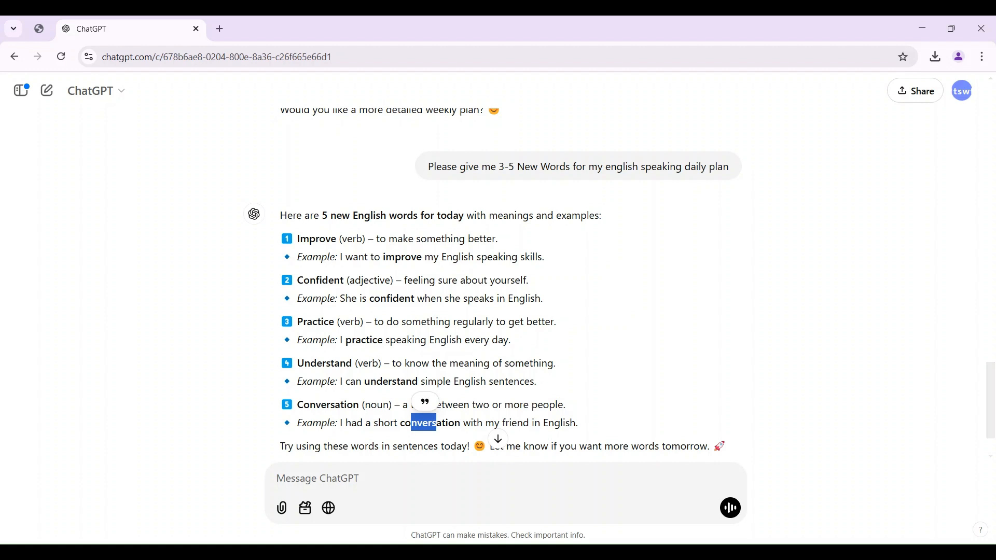
- Send the message "meri English weak hai. please batao kaise improve karu aur saath mai yaad karne ke liye daily shabd bhi do"
left_click(333, 479)
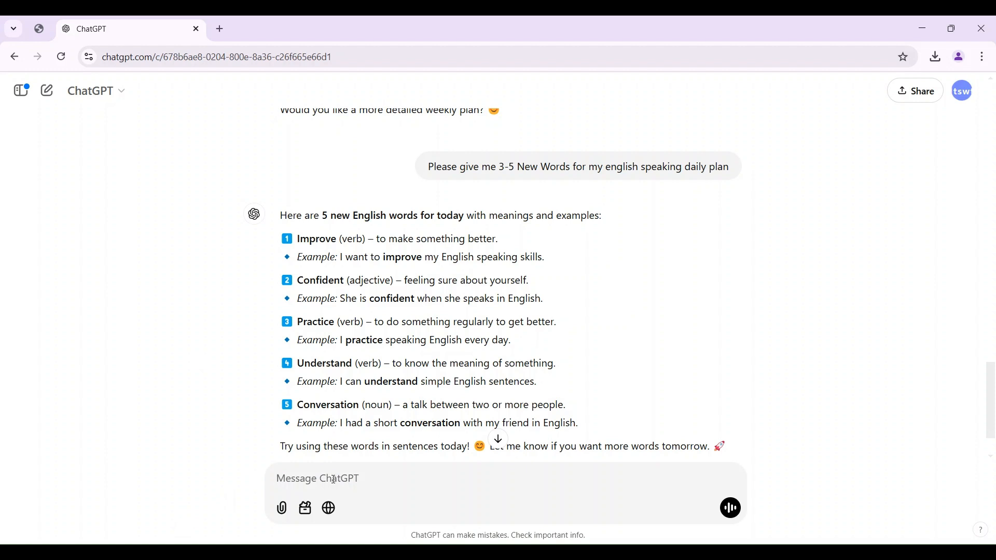
type("meri English we")
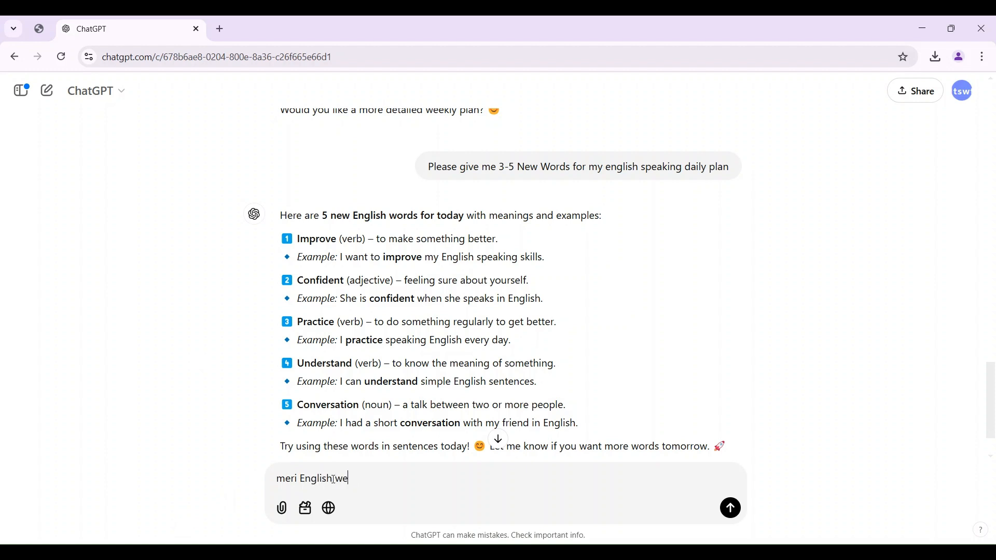
type("ak hai. please batao kai")
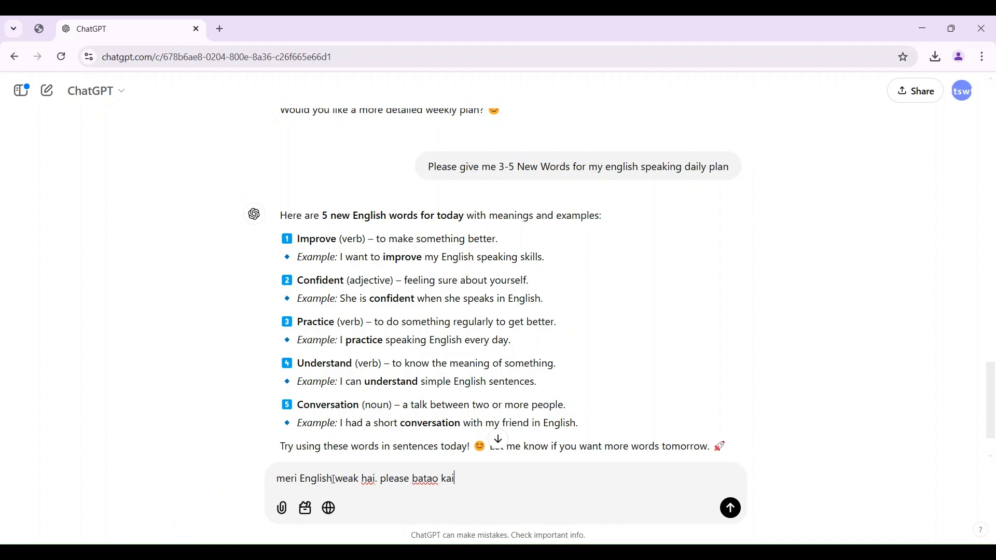
type("se improve karu aur saath m")
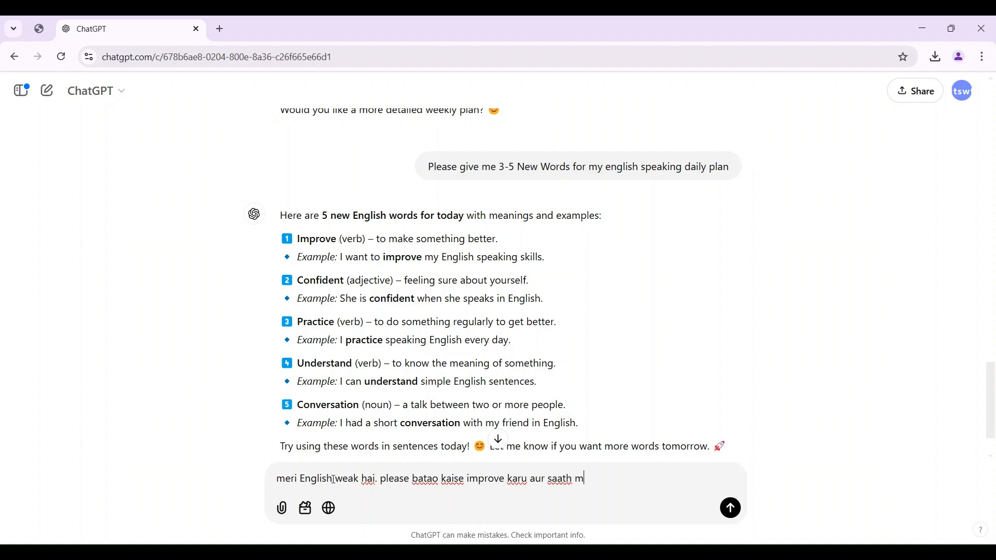
type("ai yaad karne k")
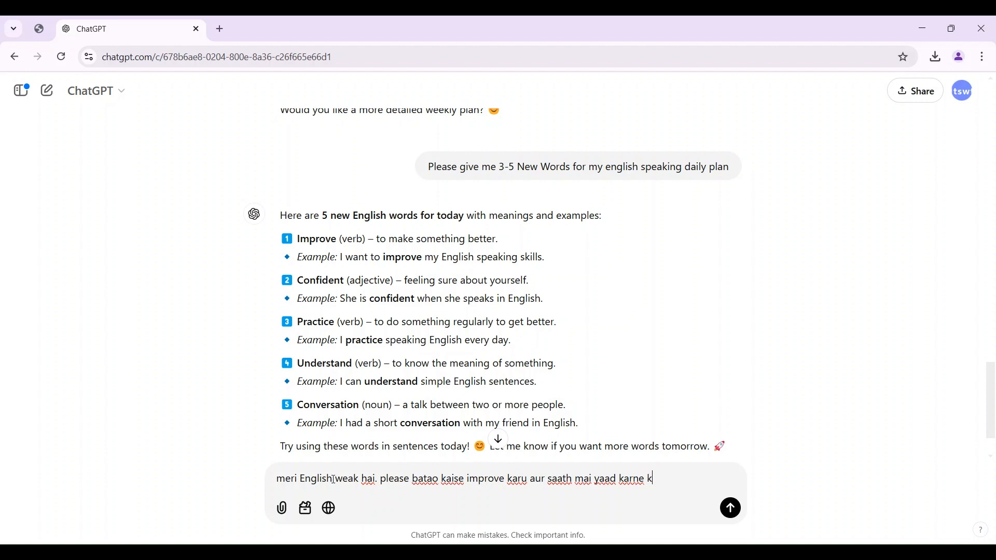
type("e liye daily voc")
key("BackSpace")
type("shabd")
type(" do na")
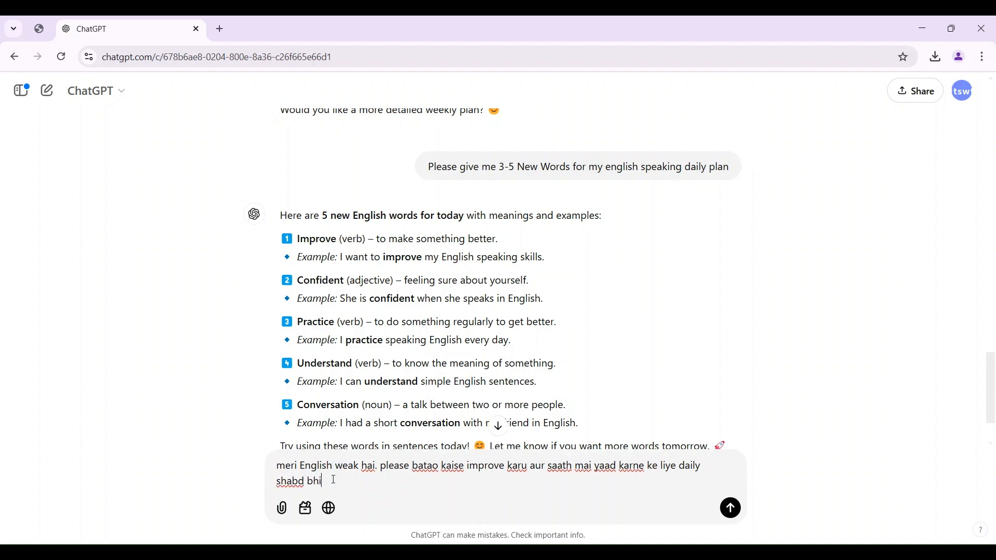
key("Return")
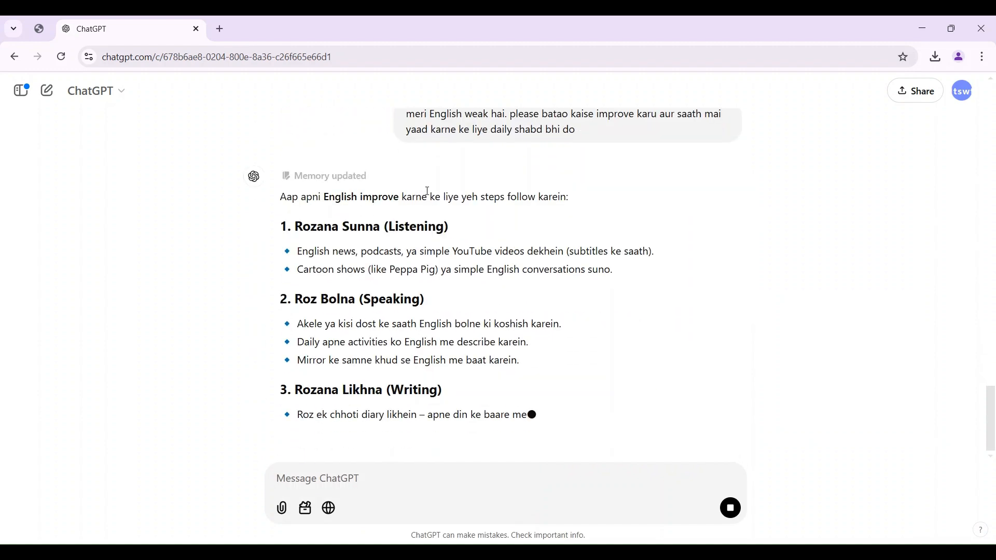
- Reread the sent Hinglish request and review the reply's English improvement advice on listening, speaking, writing and grammar
scroll(434, 249, "up", 3)
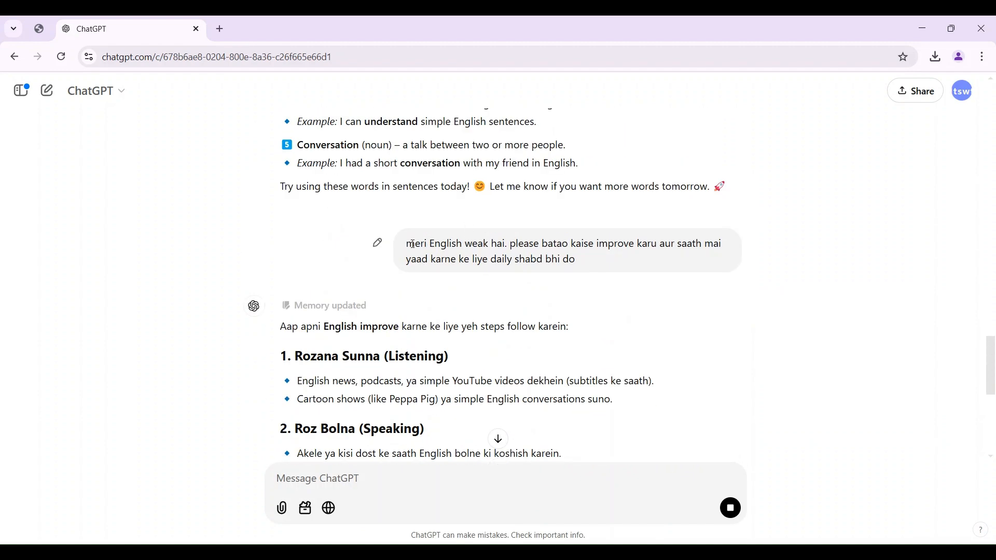
left_click_drag(409, 245, 484, 245)
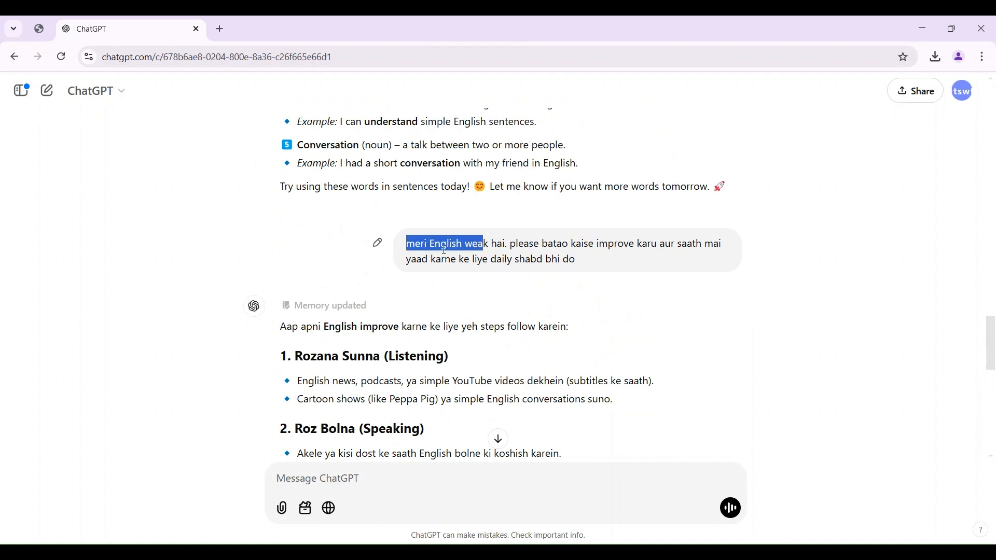
left_click(559, 250)
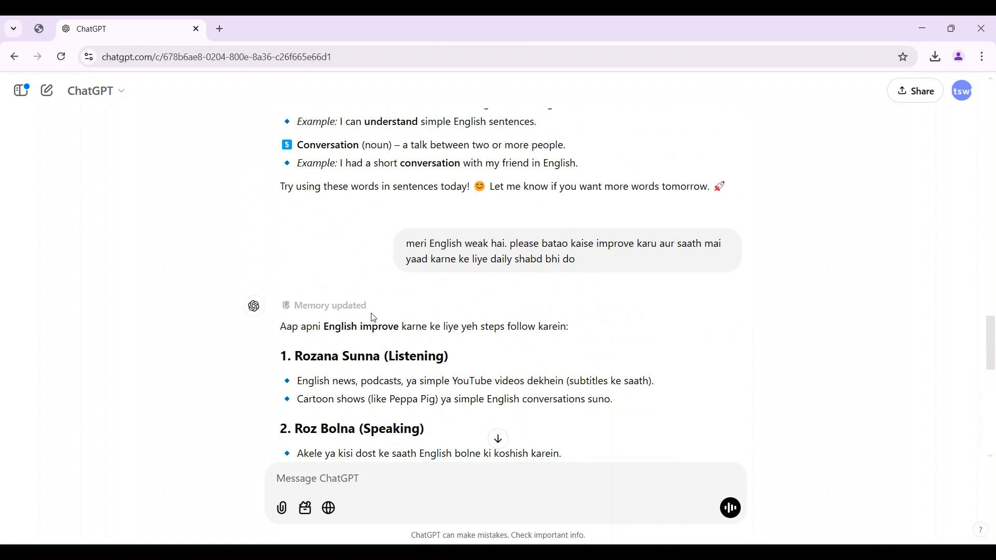
scroll(358, 295, "down", 3)
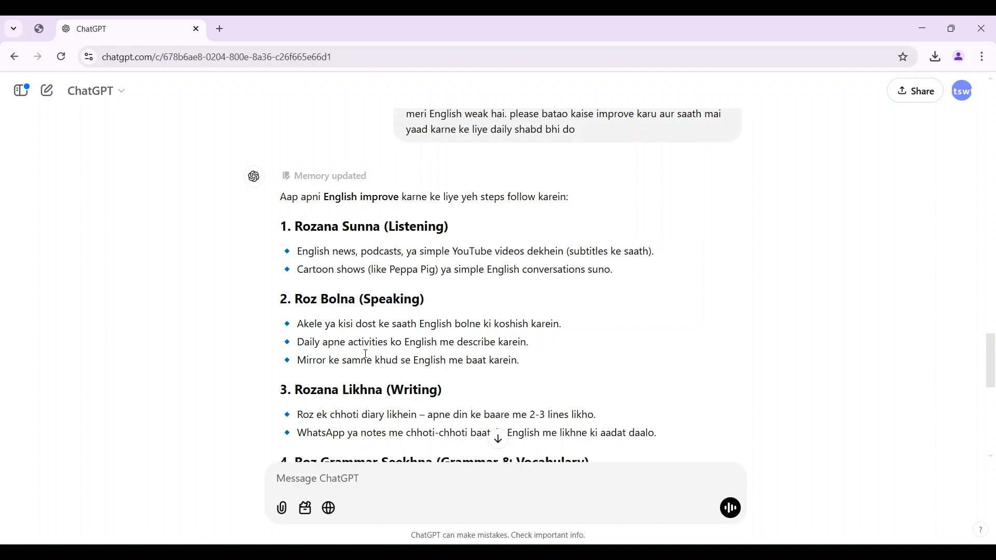
scroll(414, 400, "down", 3)
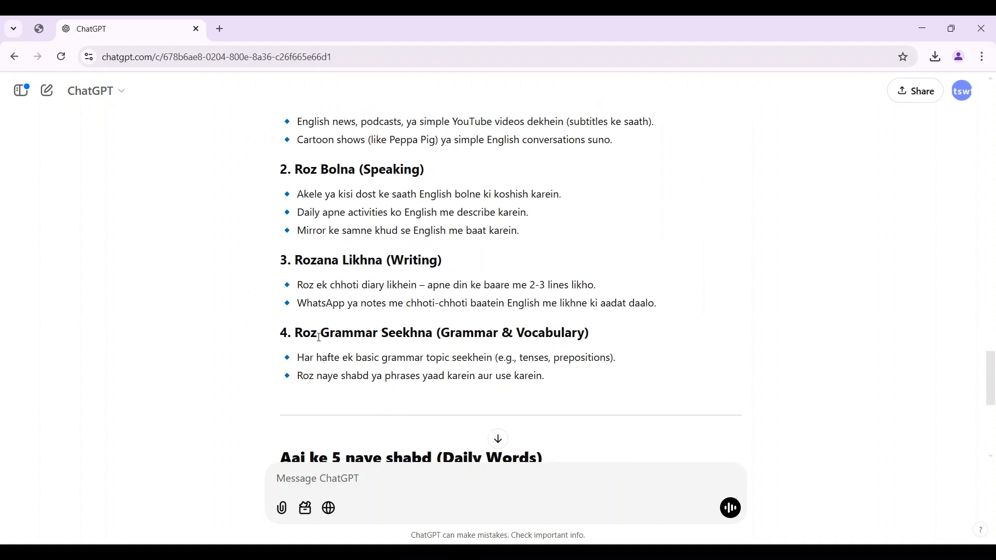
- Review the reply's "Aaj ke 5 naye shabd (Daily Words)" section, checking each word's Hindi meaning and example sentence
scroll(372, 360, "down", 4)
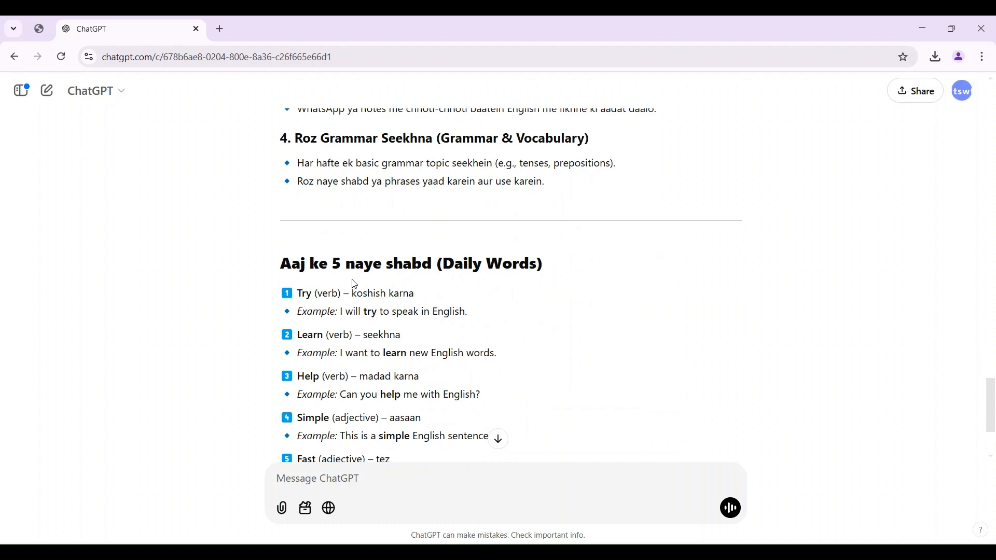
left_click_drag(297, 293, 412, 294)
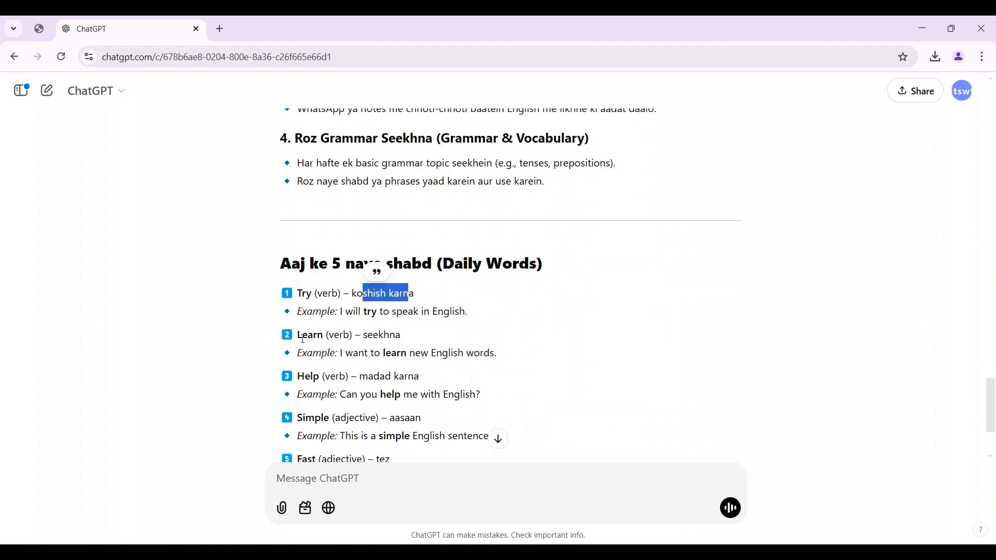
left_click_drag(317, 334, 402, 335)
left_click_drag(305, 376, 405, 376)
left_click_drag(320, 418, 420, 418)
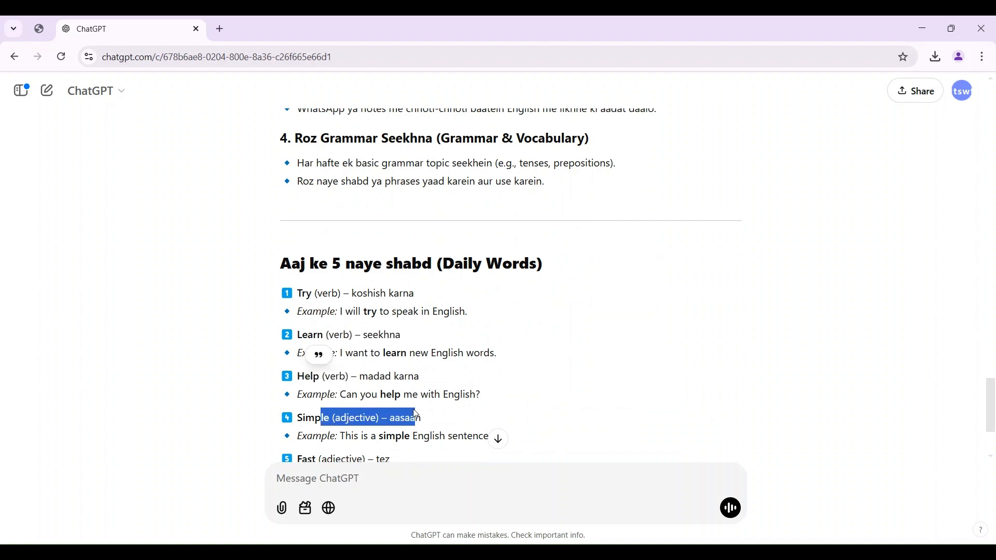
left_click_drag(333, 458, 427, 447)
scroll(415, 430, "down", 3)
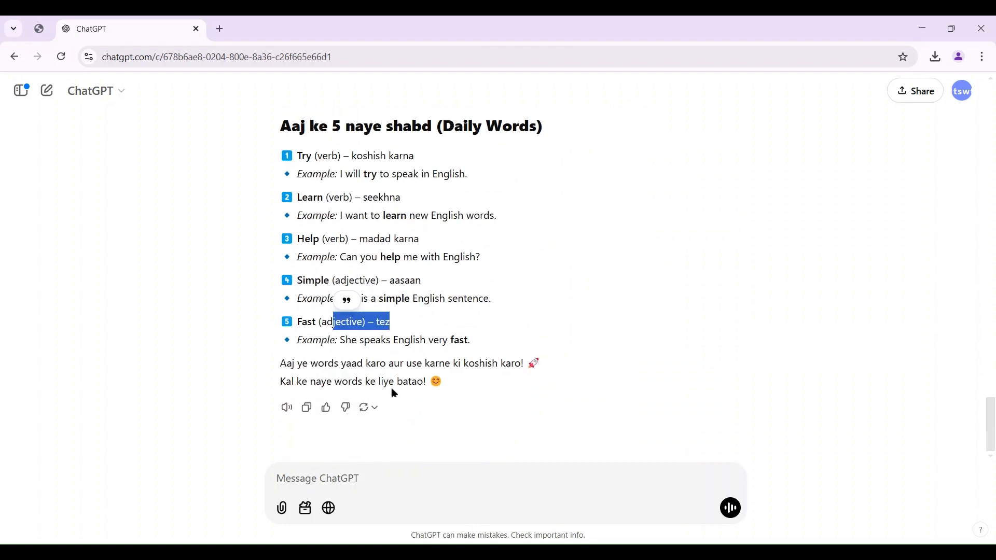
scroll(393, 392, "up", 5)
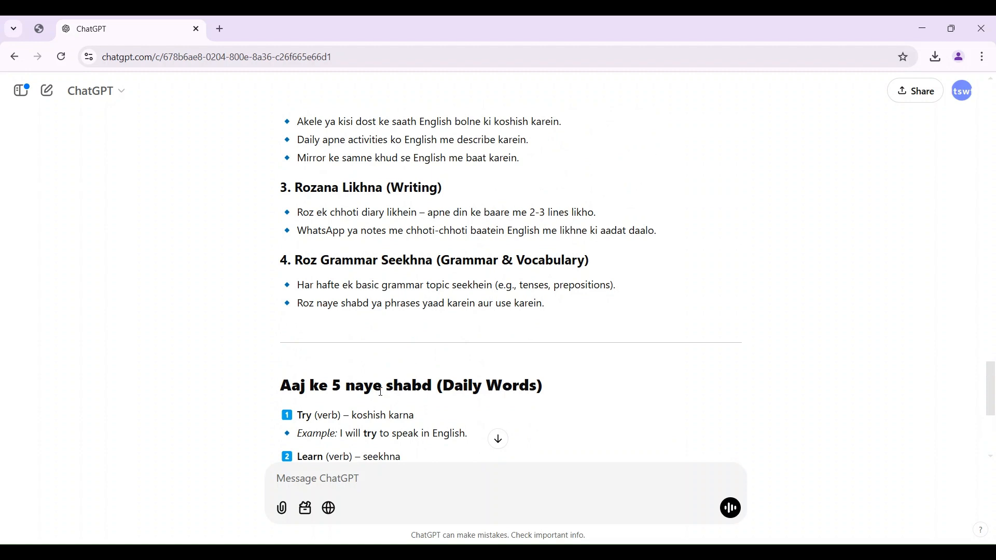